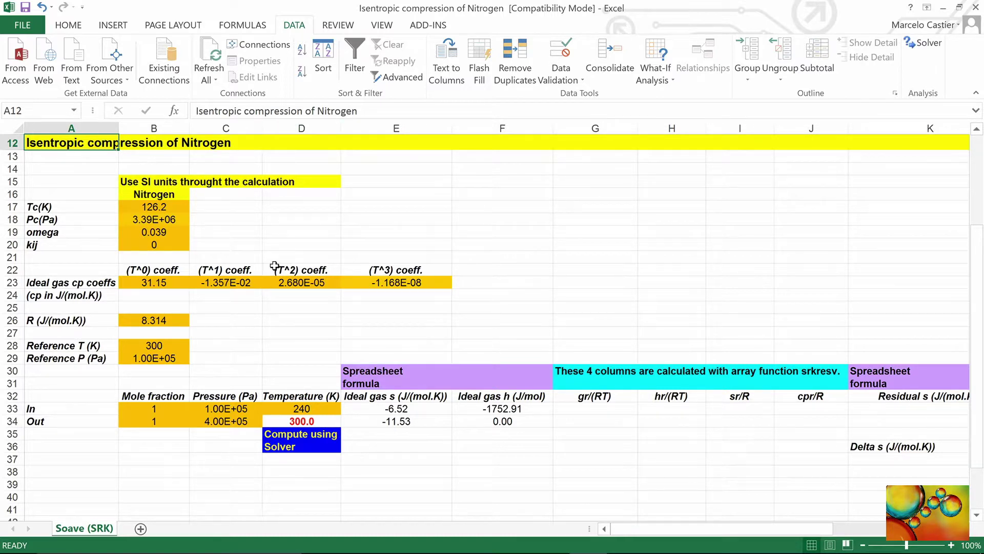
Examine the ideal gas entropy formulas for the In and Out rows in E33 and E34
click(399, 409)
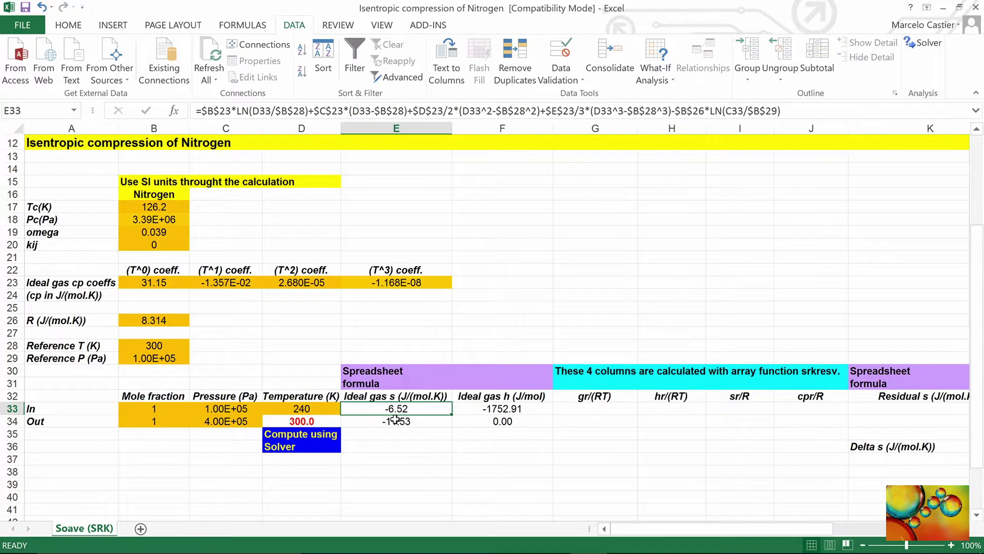
click(393, 421)
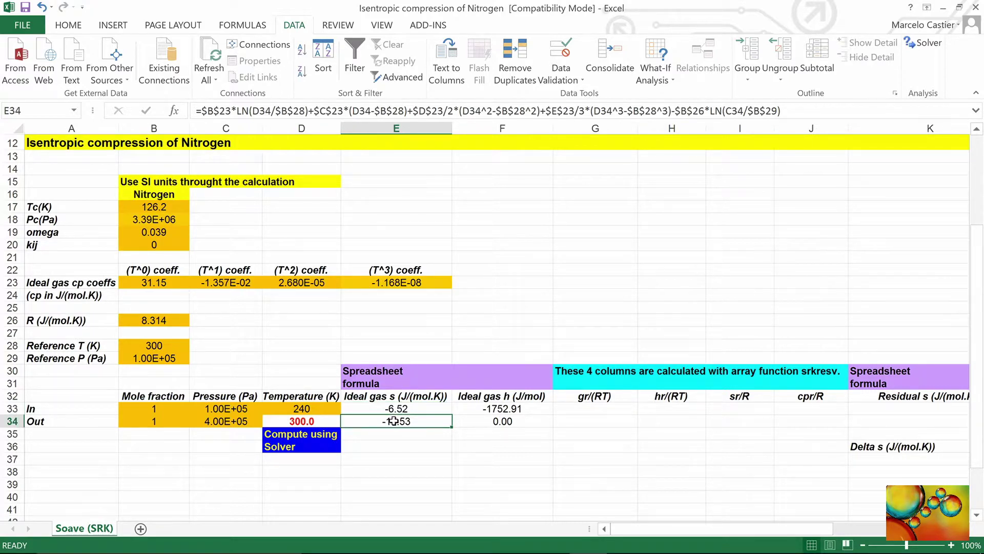
click(585, 409)
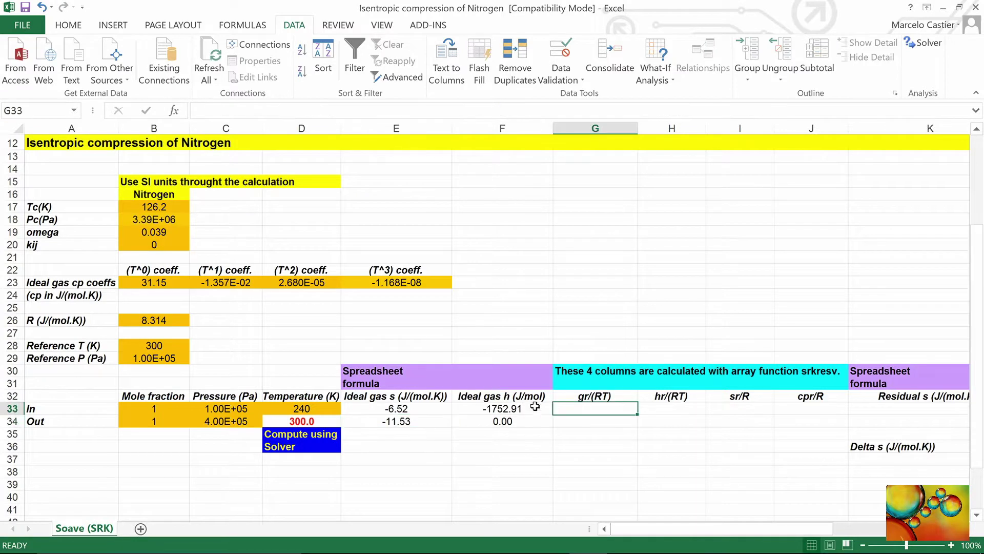
click(414, 422)
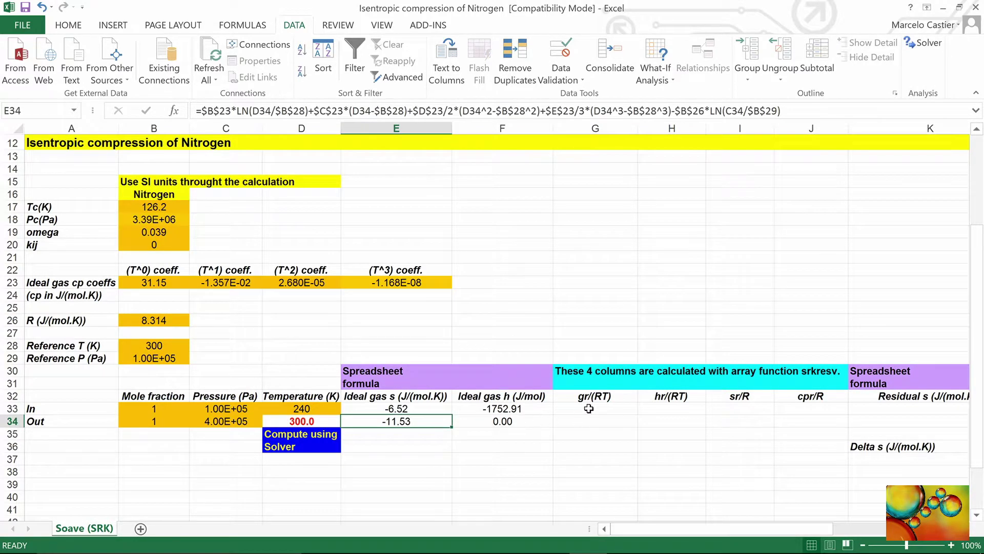
Begin a srkresv array formula across G33:J33 with the absolute reference $B$26 for R as its first argument
drag(574, 406, 787, 408)
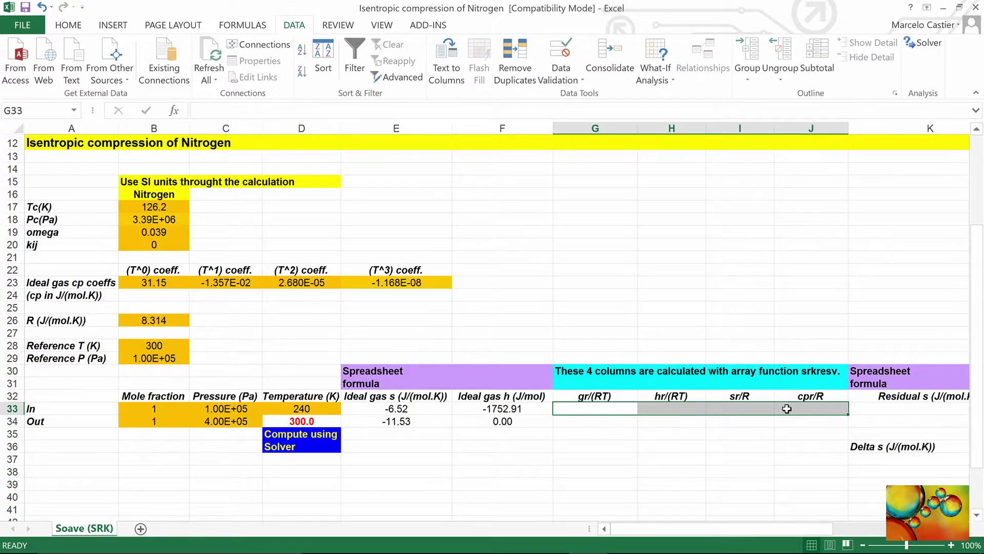
text(=s)
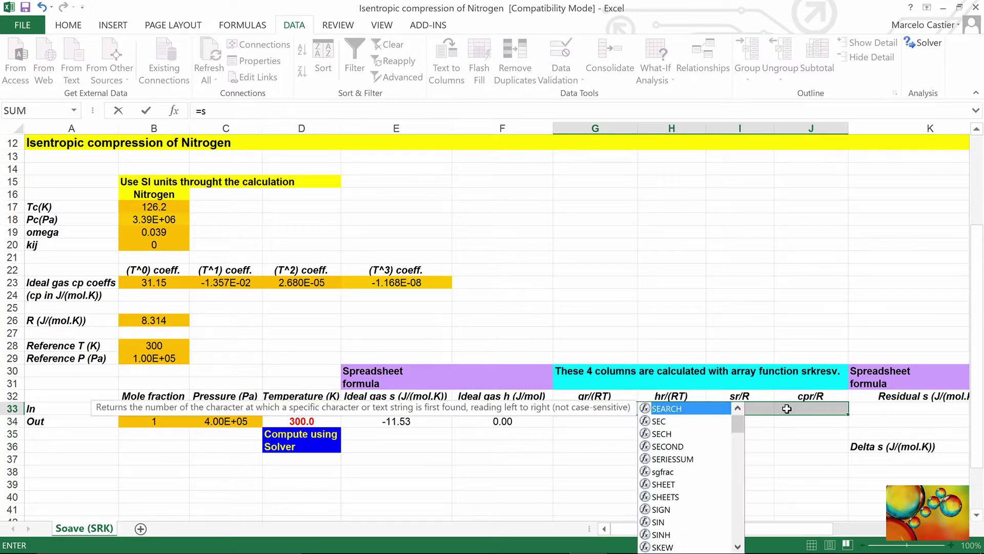
text(rkr)
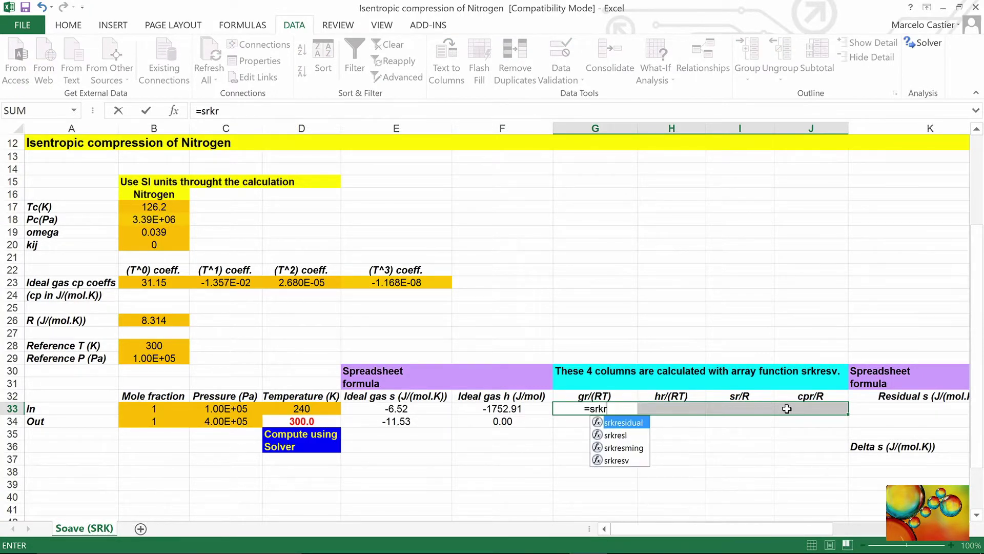
text(esv()
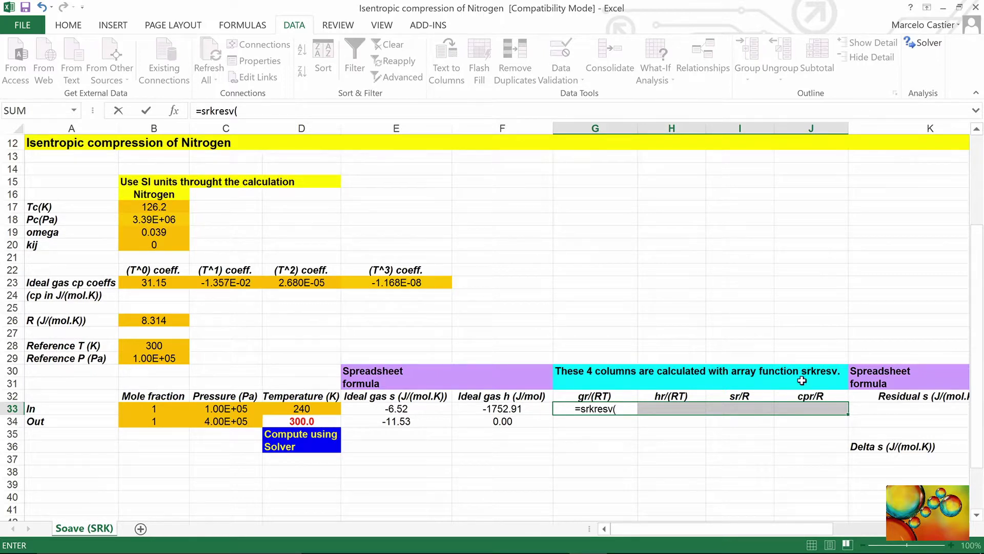
click(162, 321)
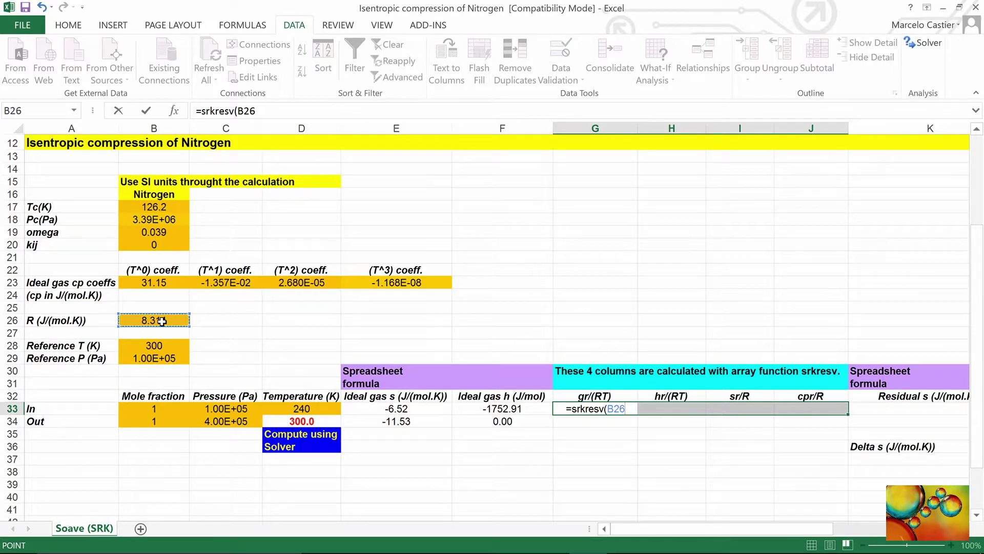
key(F4)
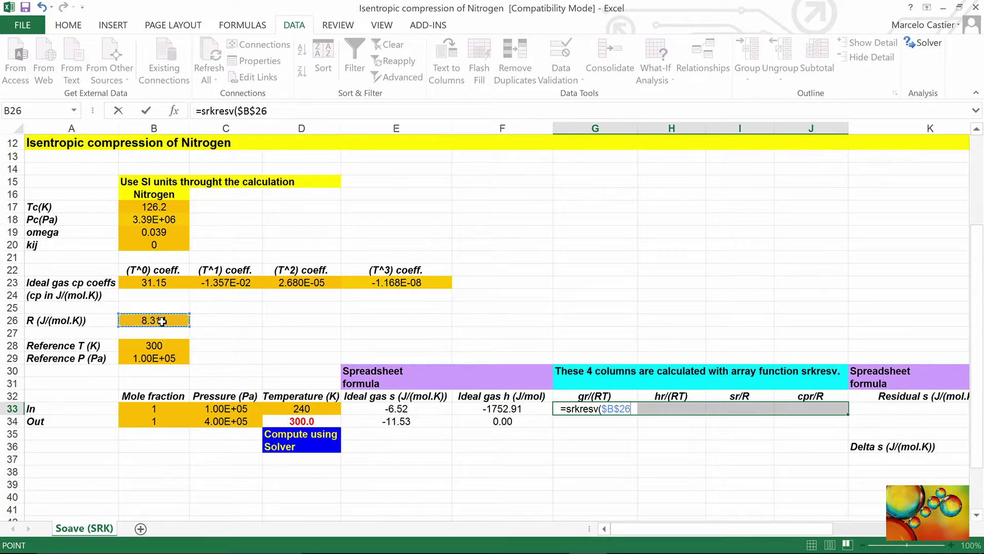
text(,)
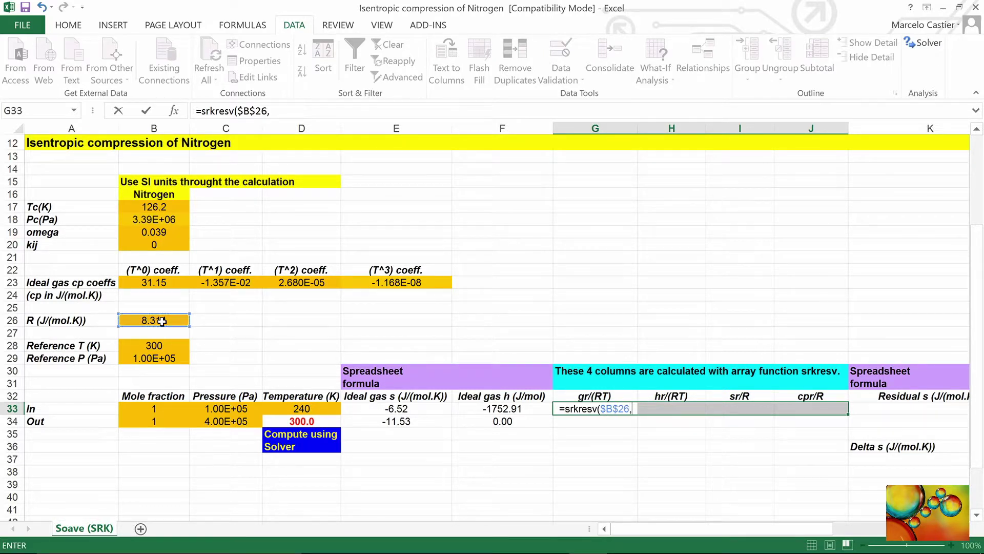
Add the inlet temperature D33, pressure C33 and mole fraction B33 as the next srkresv arguments
click(322, 406)
text(,)
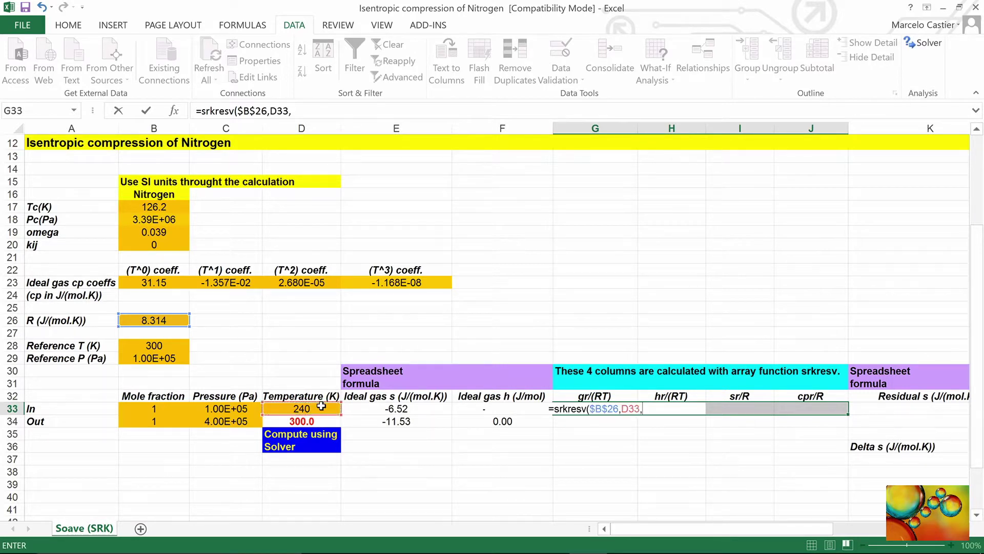
click(225, 408)
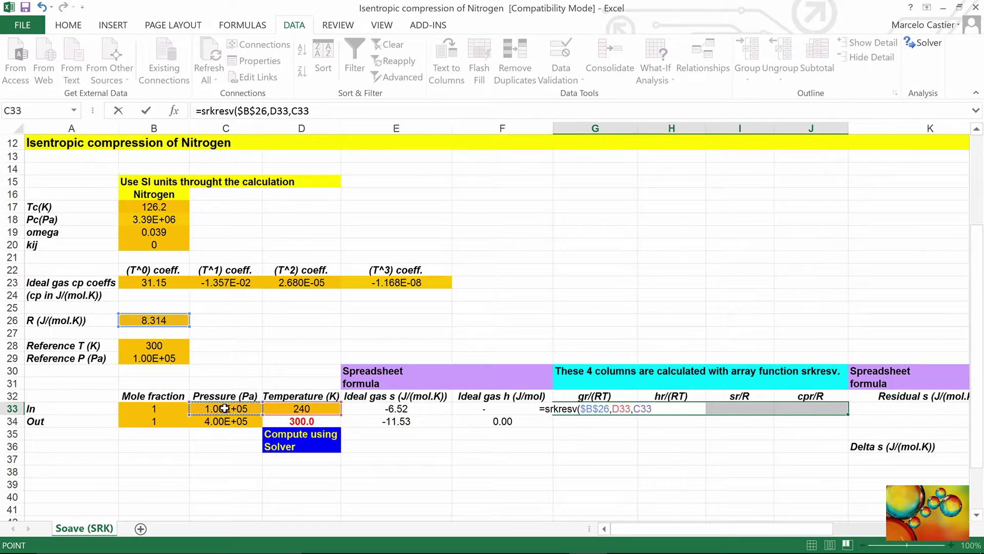
text(,)
click(172, 408)
text(,)
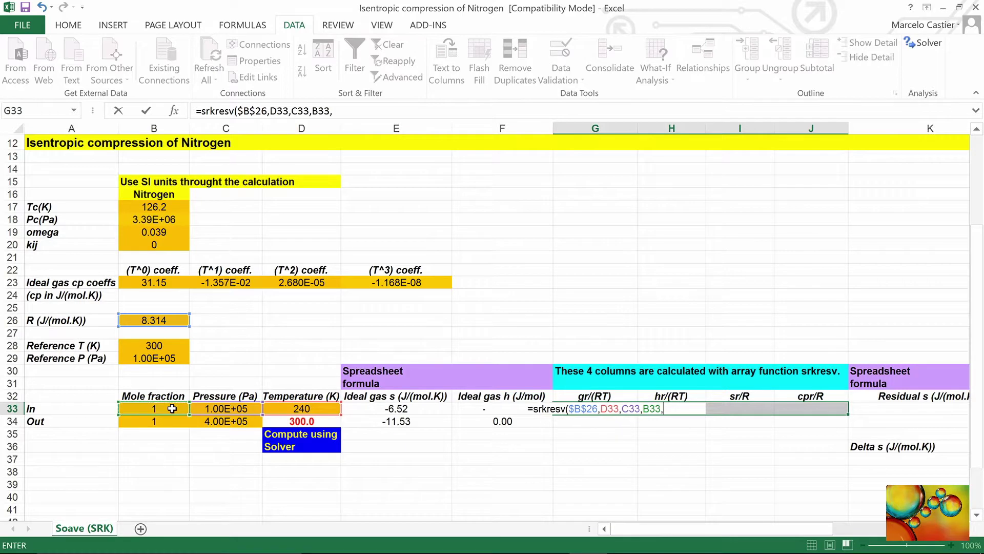
Finish srkresv with the absolute range $B$17:$B$20, enter it as an array formula, and copy it down to row 34
drag(160, 206, 156, 241)
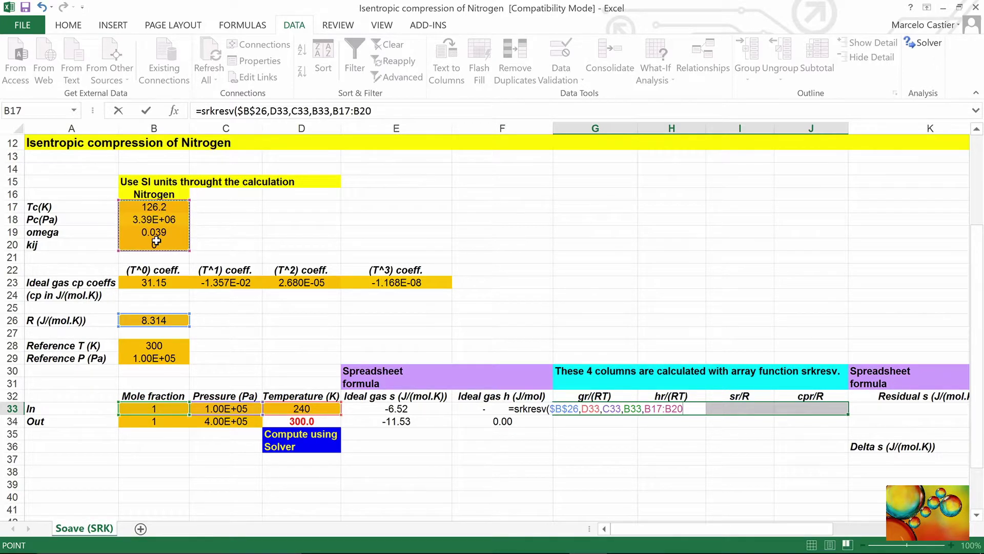
key(F4)
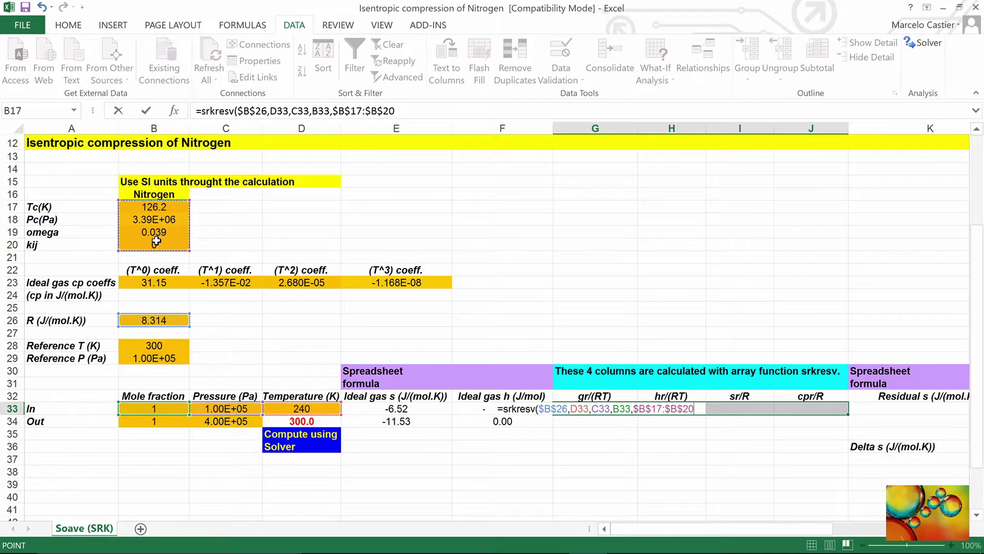
text())
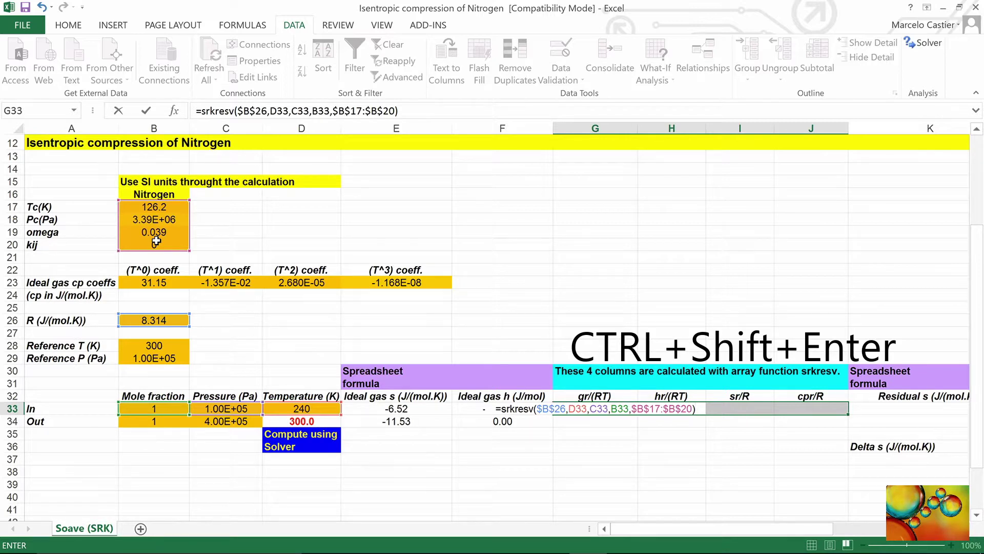
key(ctrl+shift+Return)
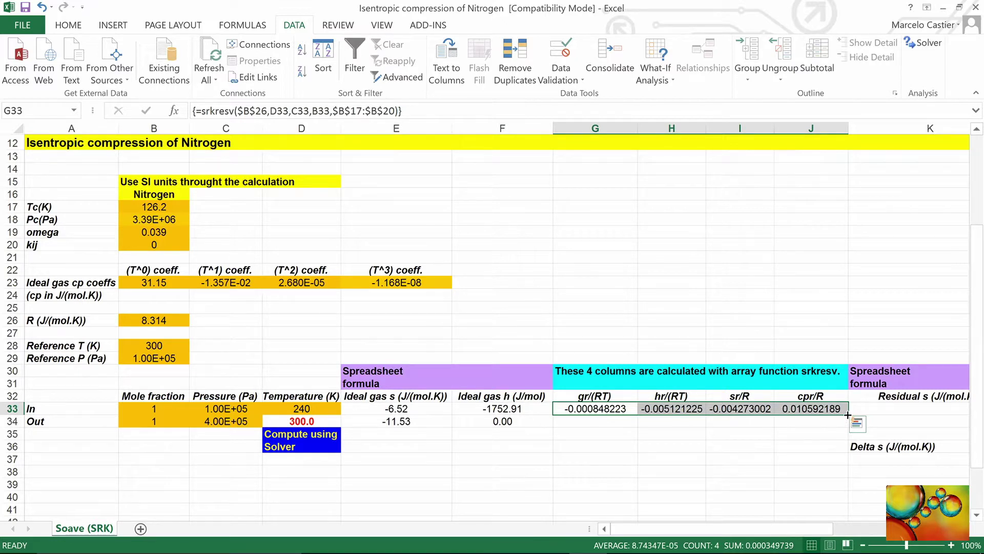
drag(848, 414, 846, 424)
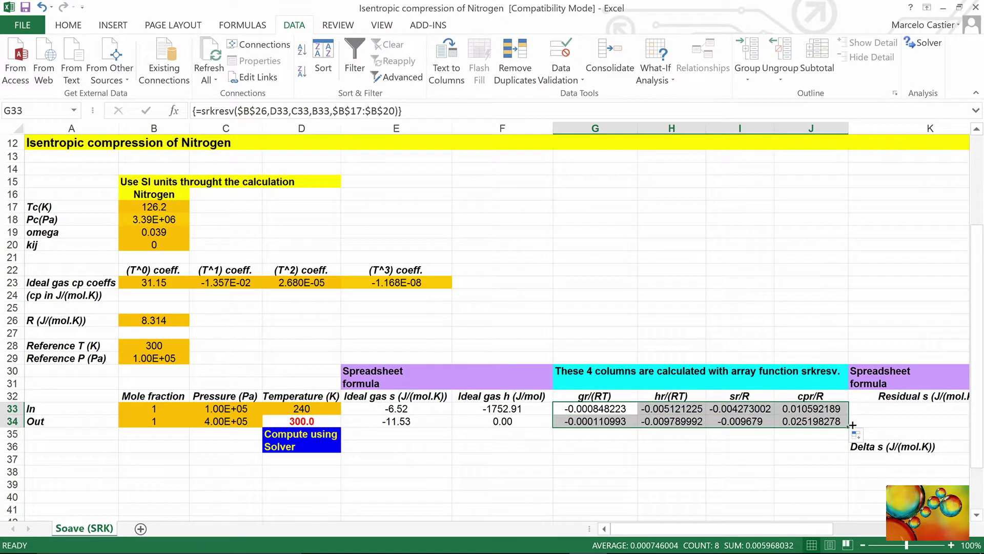
Calculate the inlet residual entropy in K33 with =I33*$B$26 and copy the formula down to K34
click(895, 410)
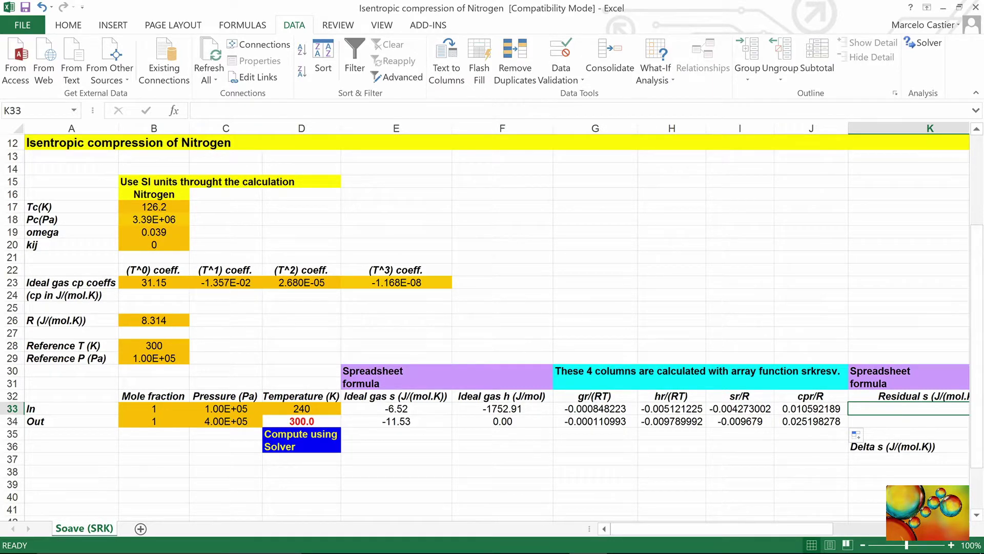
drag(833, 528, 845, 528)
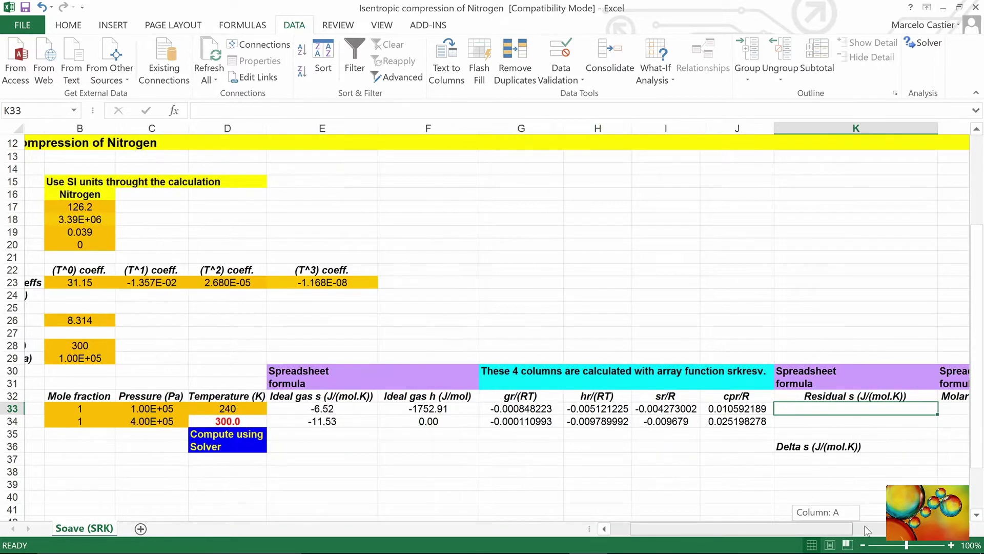
scroll(861, 486, right, 1)
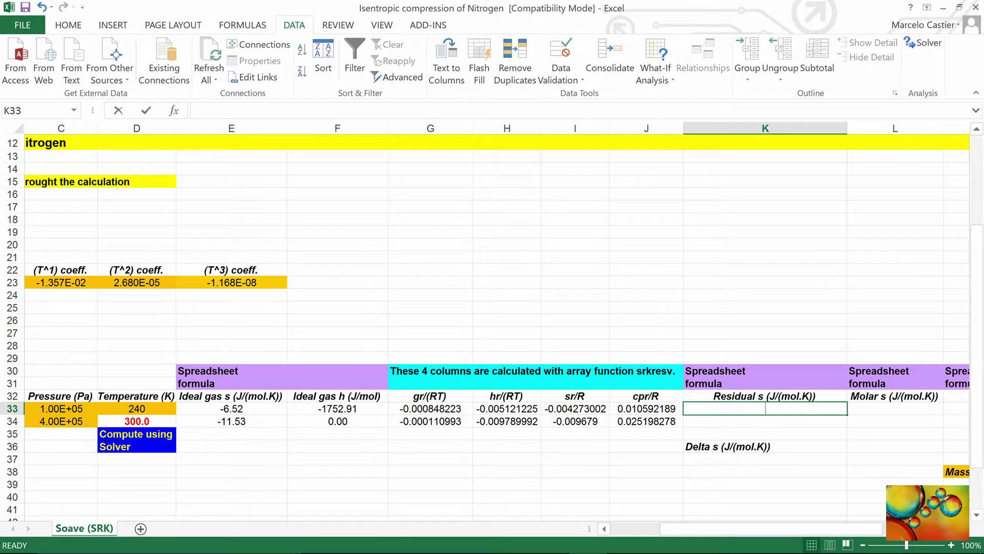
text(=)
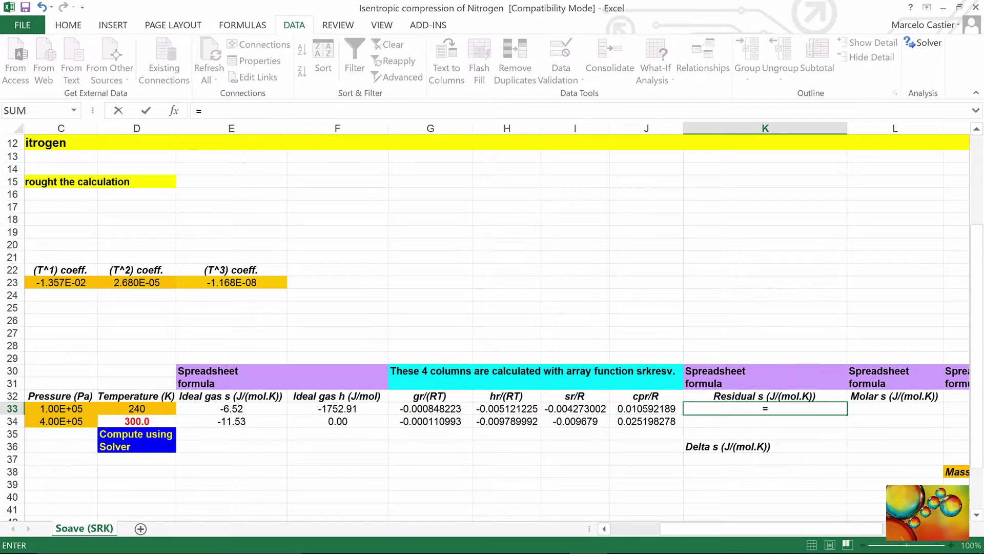
click(591, 409)
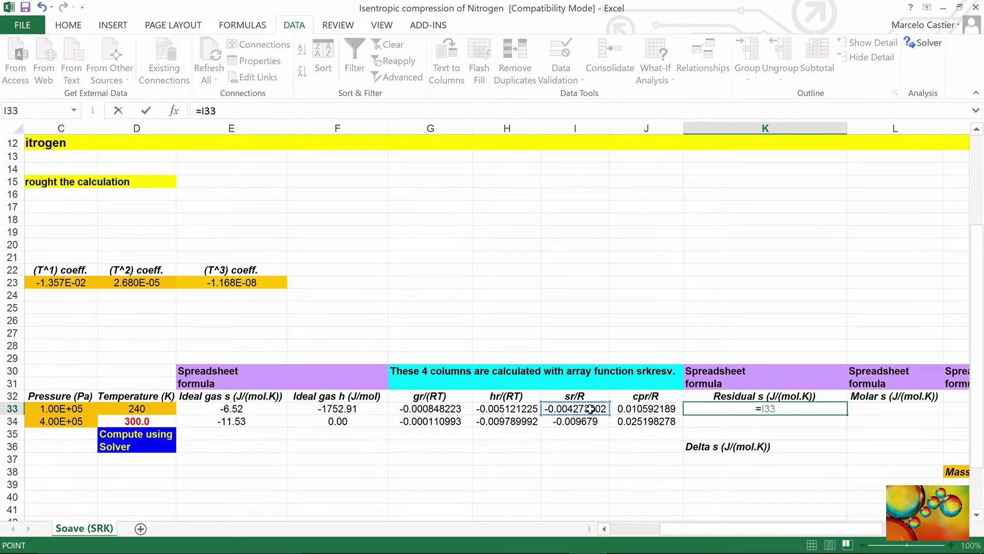
text(*)
drag(702, 527, 675, 528)
click(60, 321)
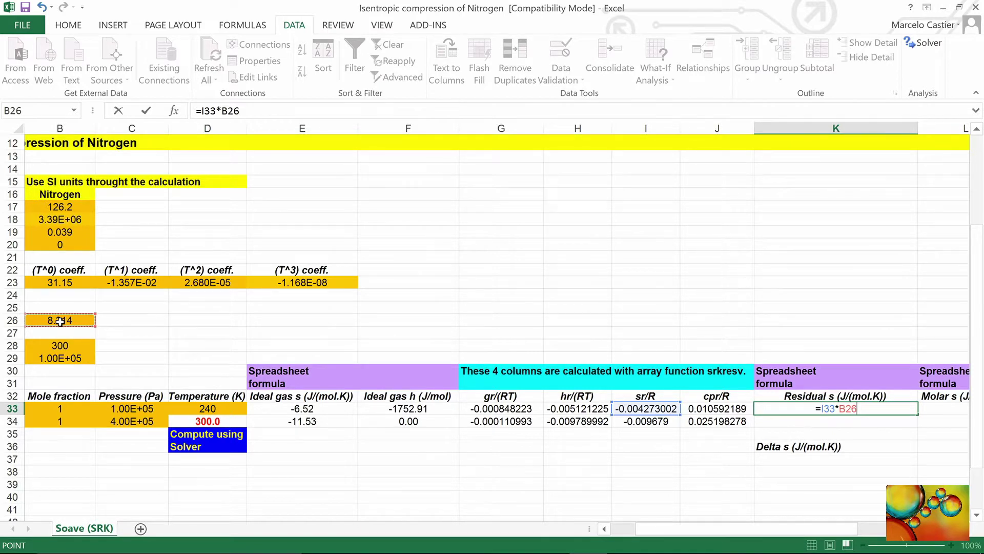
key(F4)
key(Return)
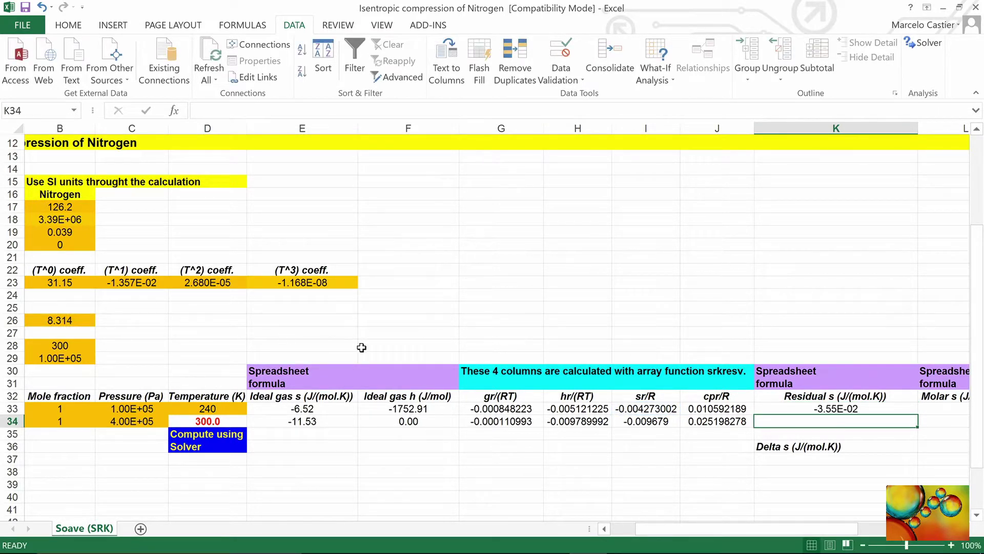
click(877, 411)
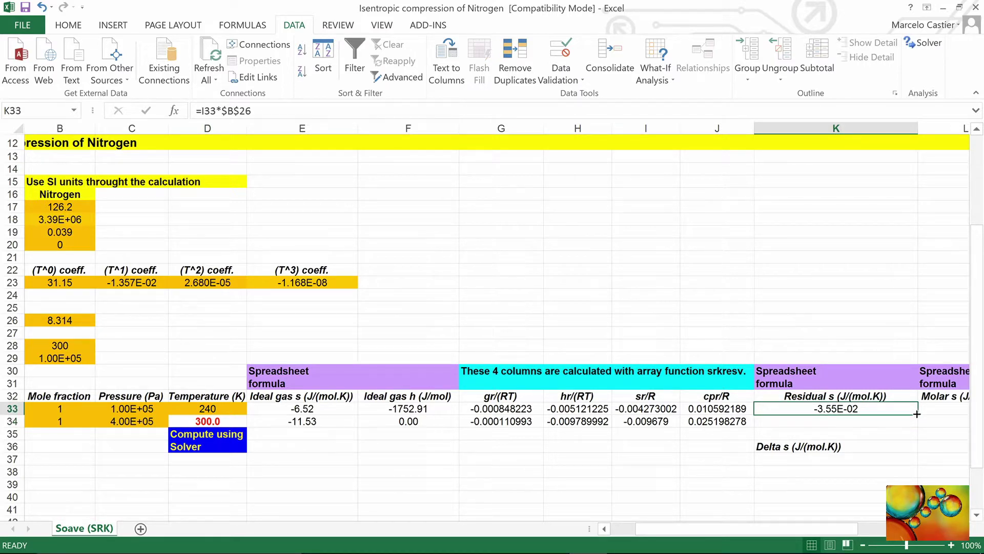
drag(917, 413, 915, 425)
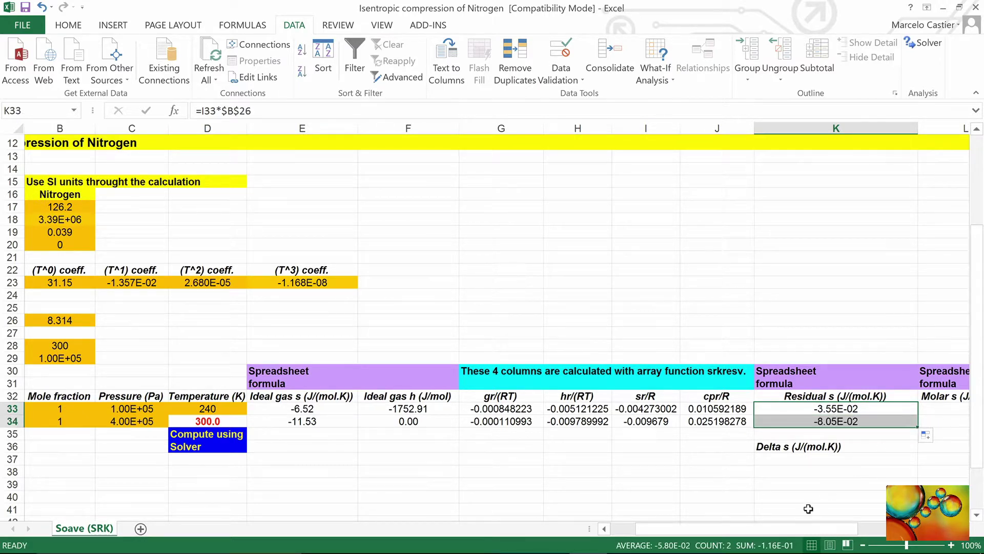
Calculate the inlet molar entropy in L33 with =E33+K33 and copy the formula down to L34
drag(799, 530, 855, 528)
click(820, 407)
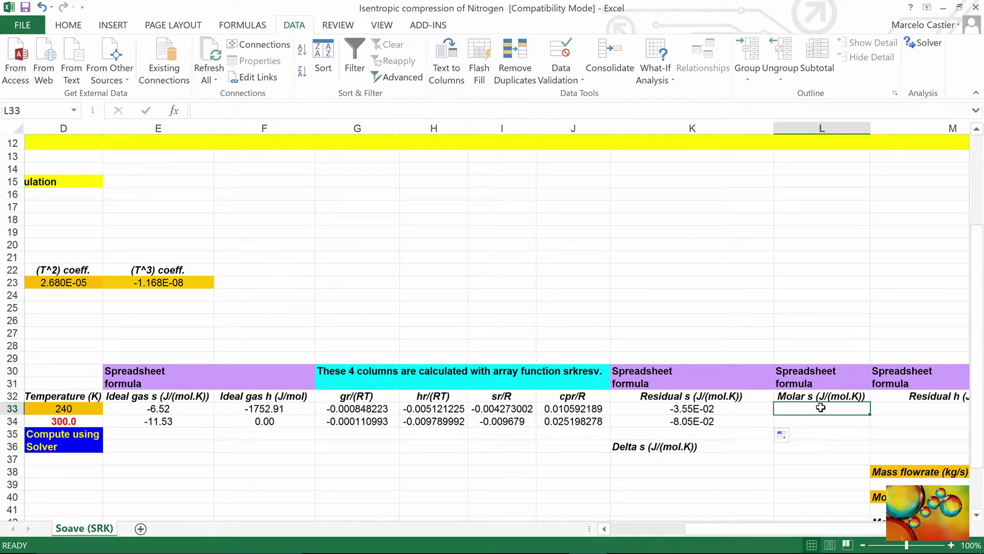
text(=)
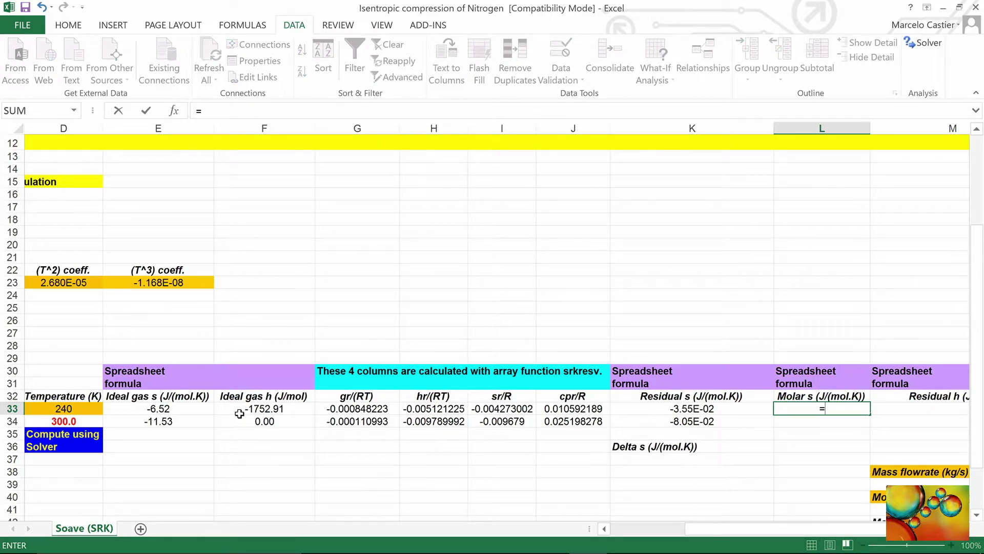
click(191, 410)
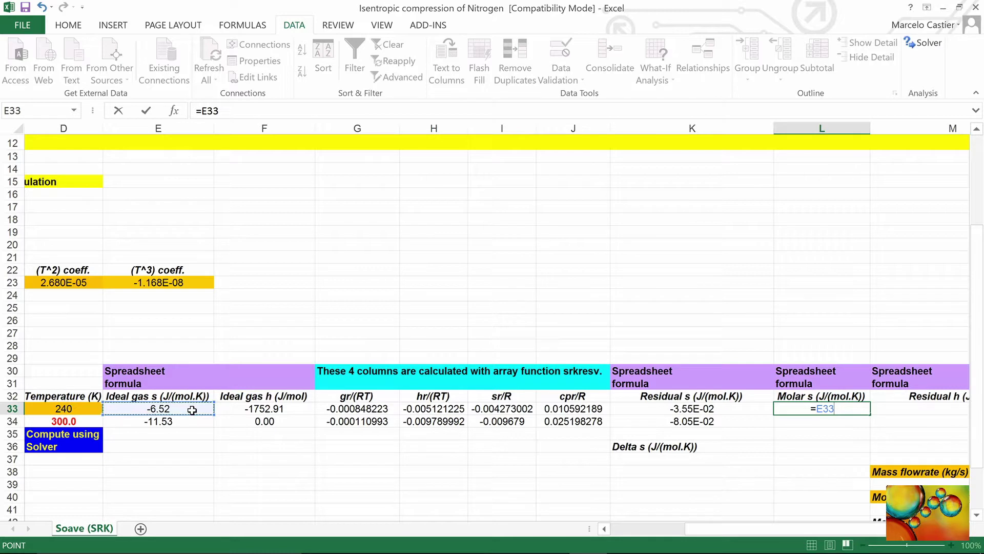
text(+)
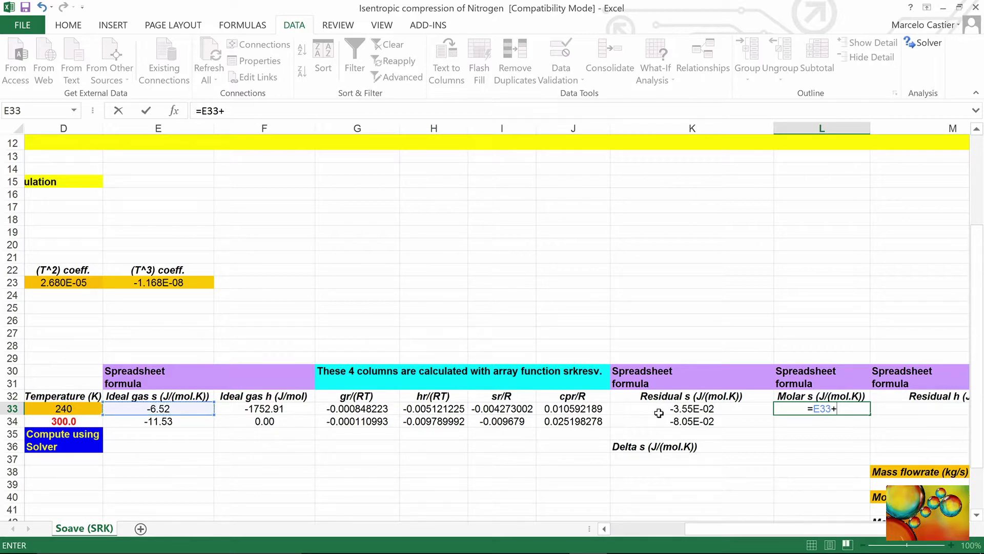
click(677, 409)
key(Return)
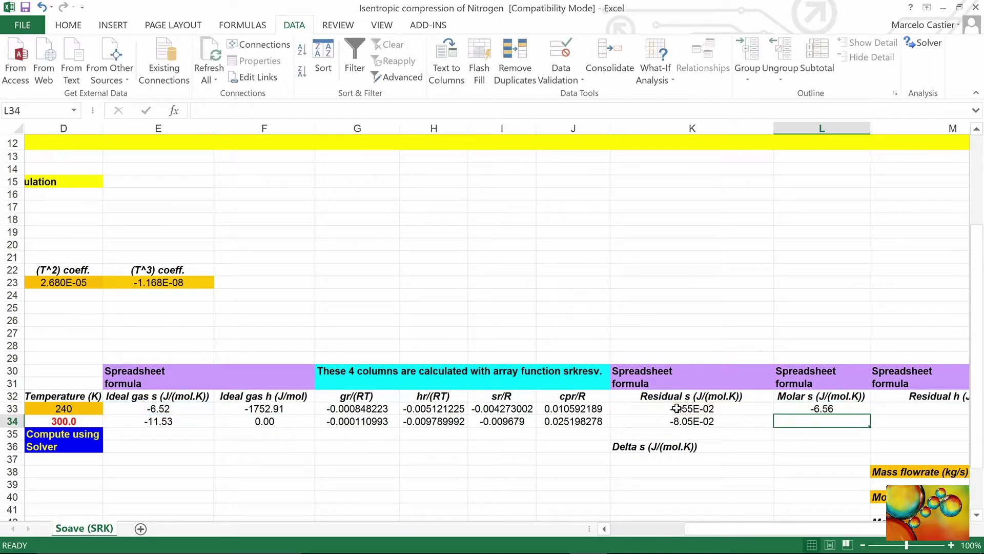
click(831, 409)
drag(870, 417, 869, 424)
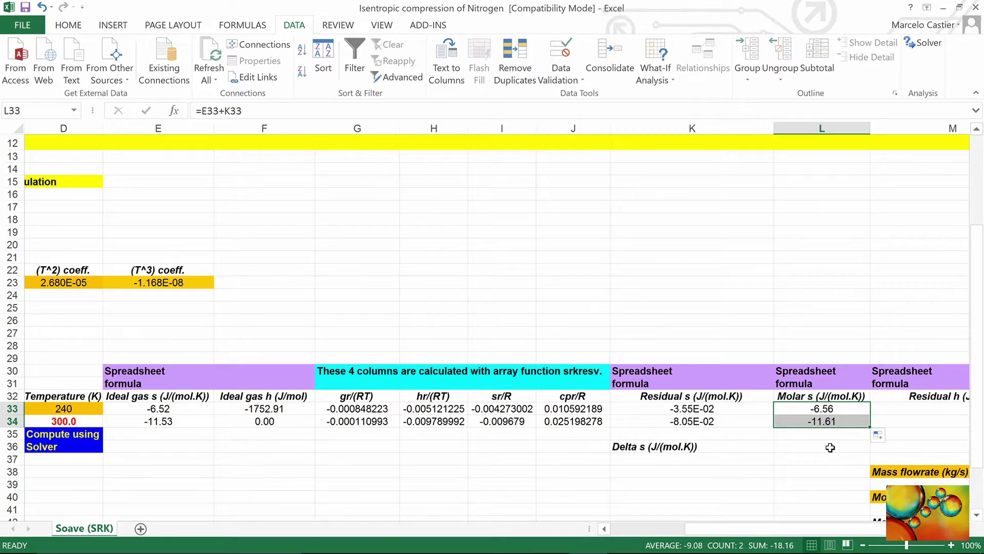
Calculate the outlet-minus-inlet molar entropy difference in L36 with =L34-L33
click(831, 448)
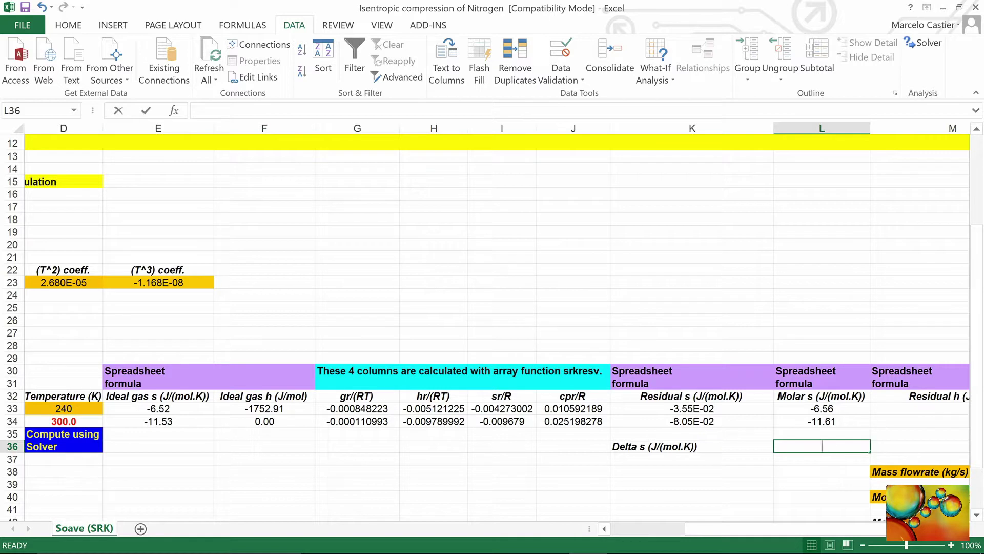
text(=)
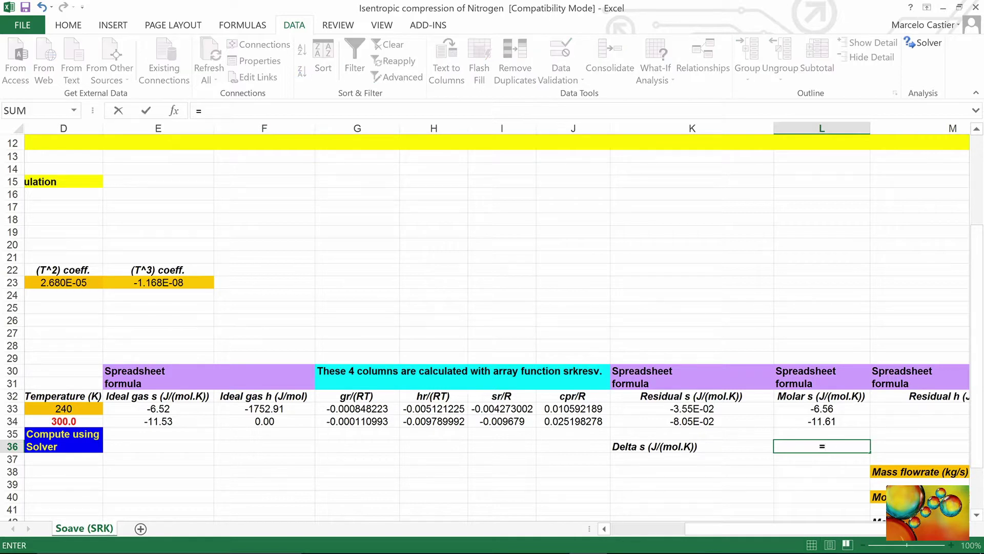
click(823, 420)
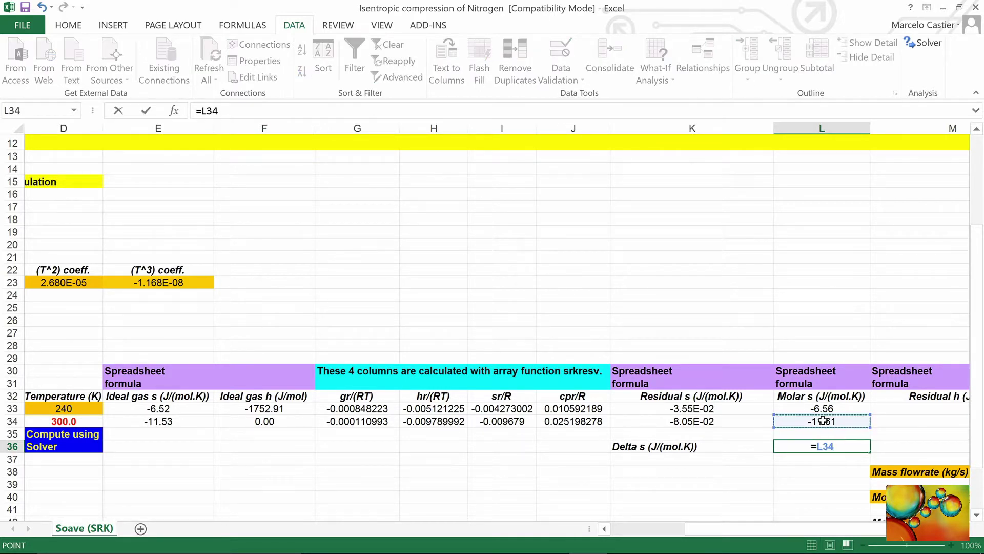
text(-)
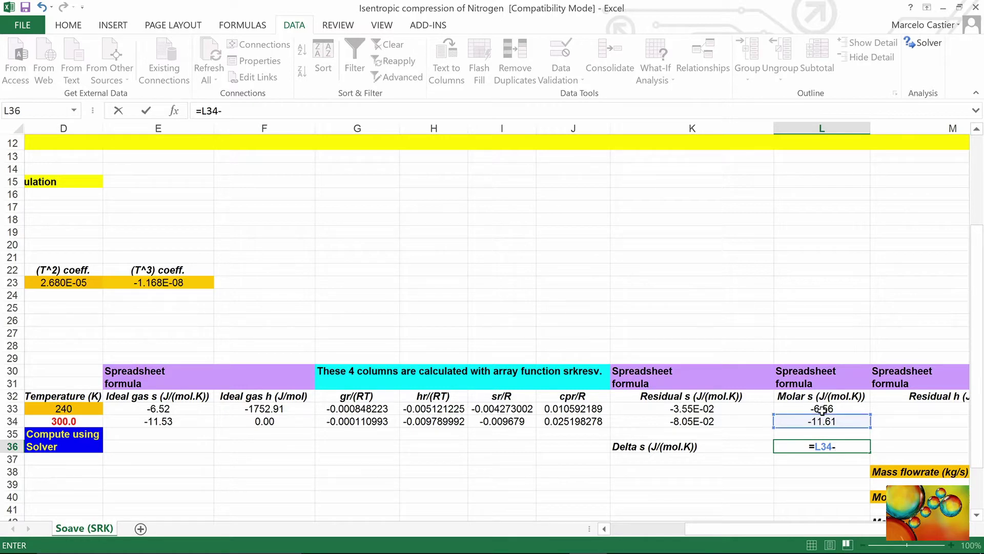
click(823, 408)
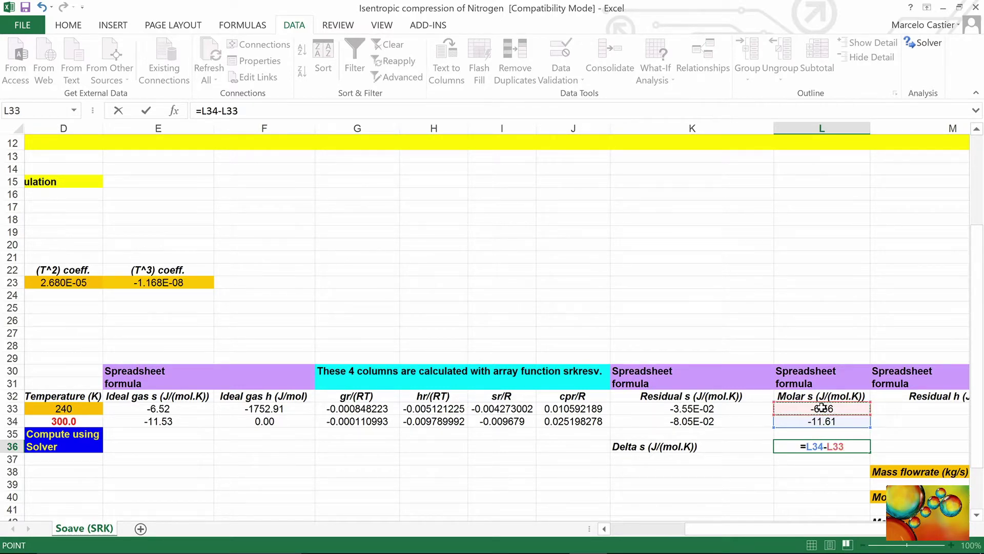
key(Return)
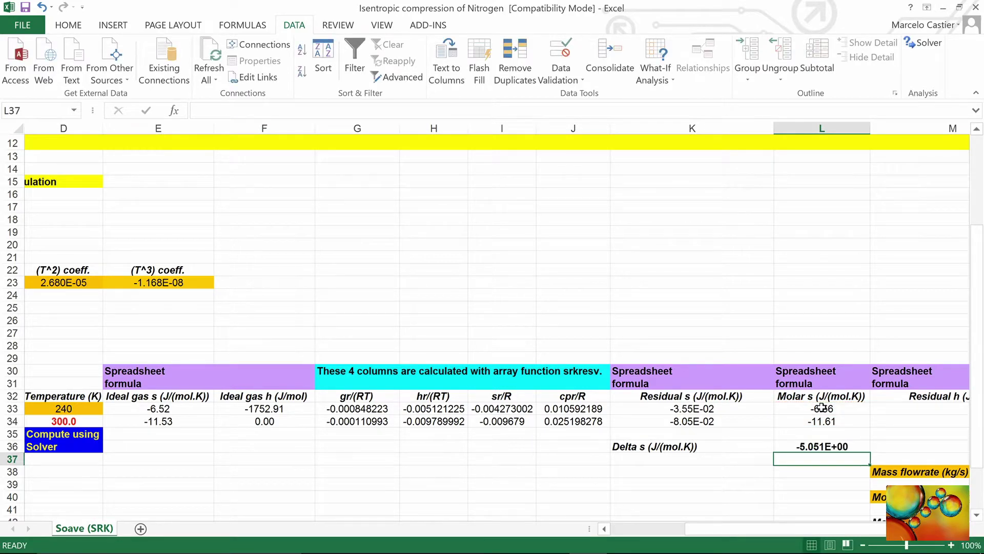
Open Solver and set the entropy difference cell $L$36 as the objective with a target value of 0
click(819, 447)
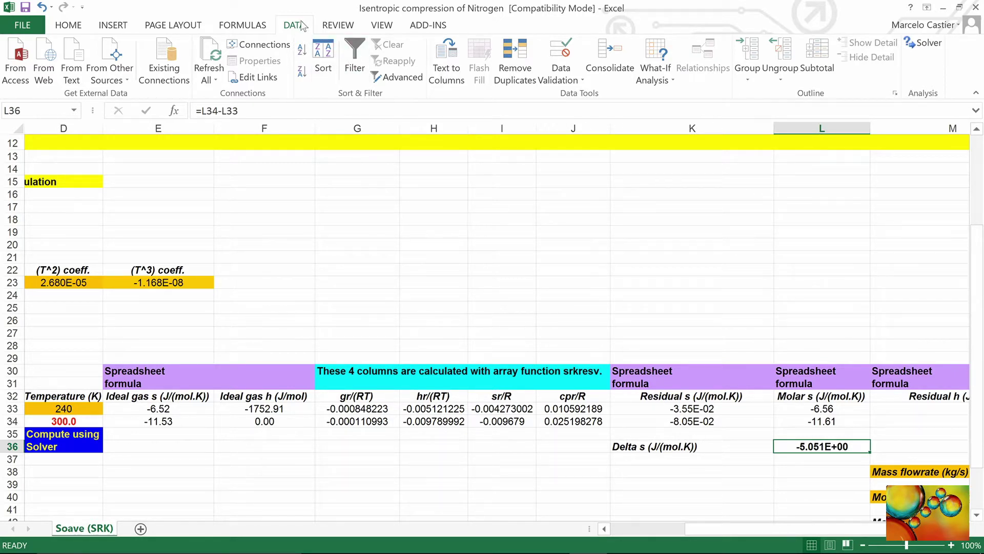
click(926, 46)
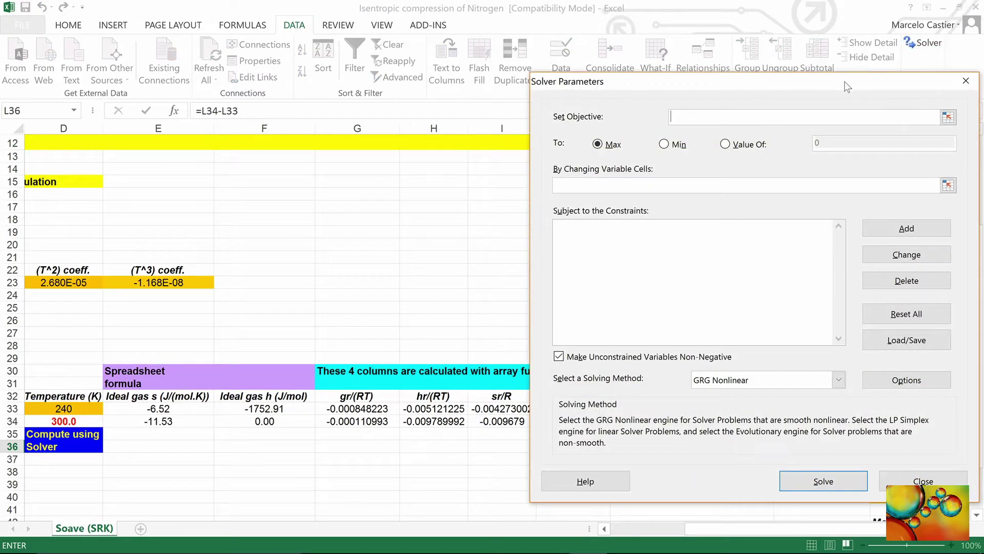
drag(847, 87, 714, 14)
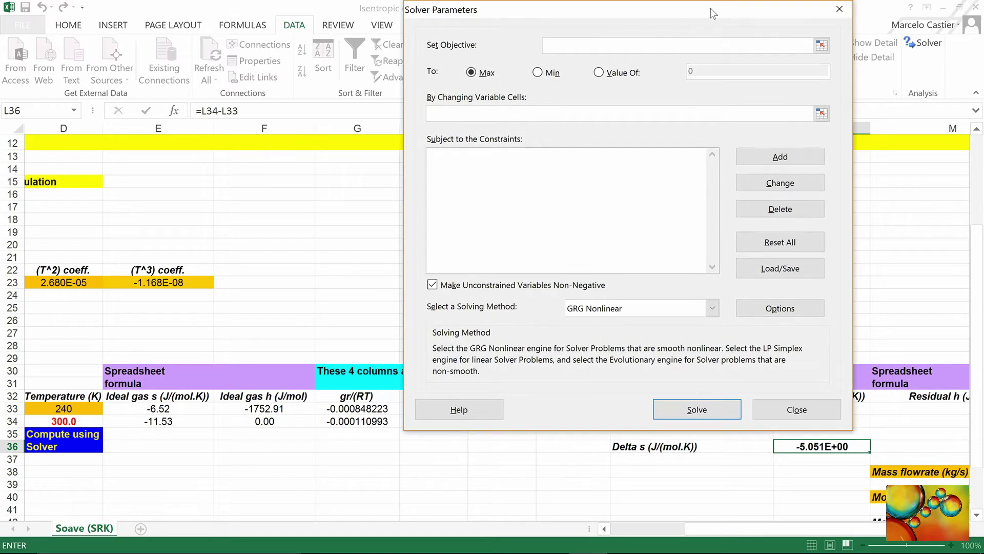
click(843, 453)
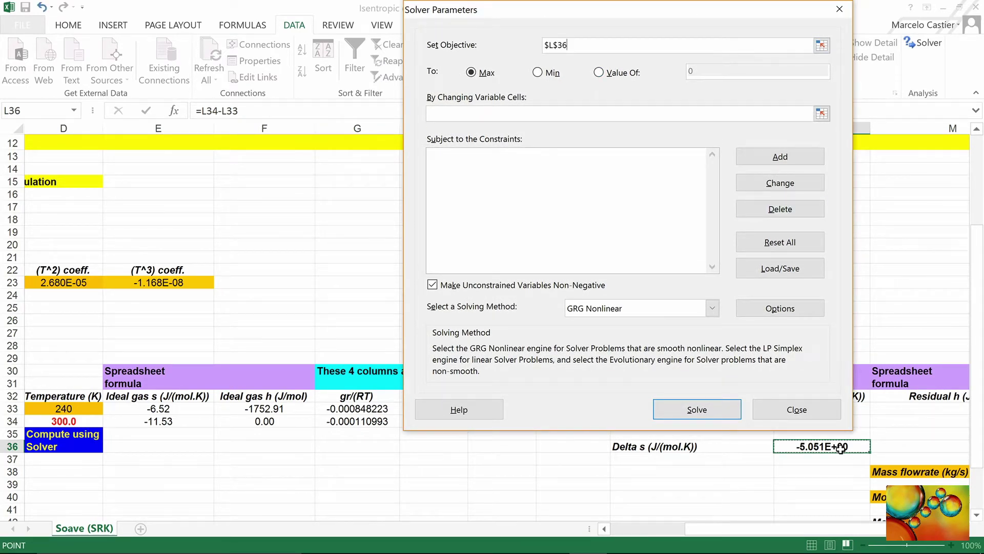
click(600, 73)
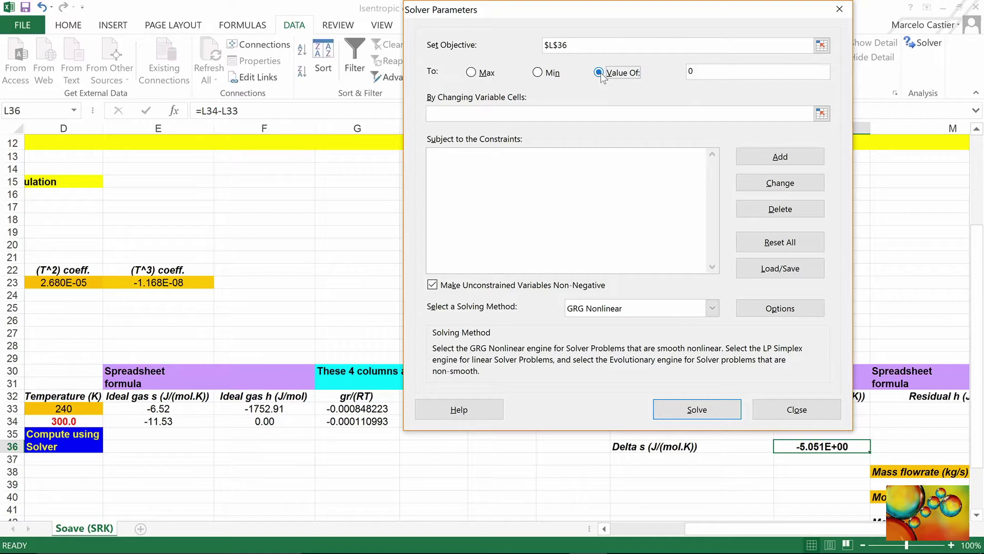
Use the outlet temperature $D$34 as Solver's variable cell, solve, keep the solution, and select D34 to check it
click(536, 116)
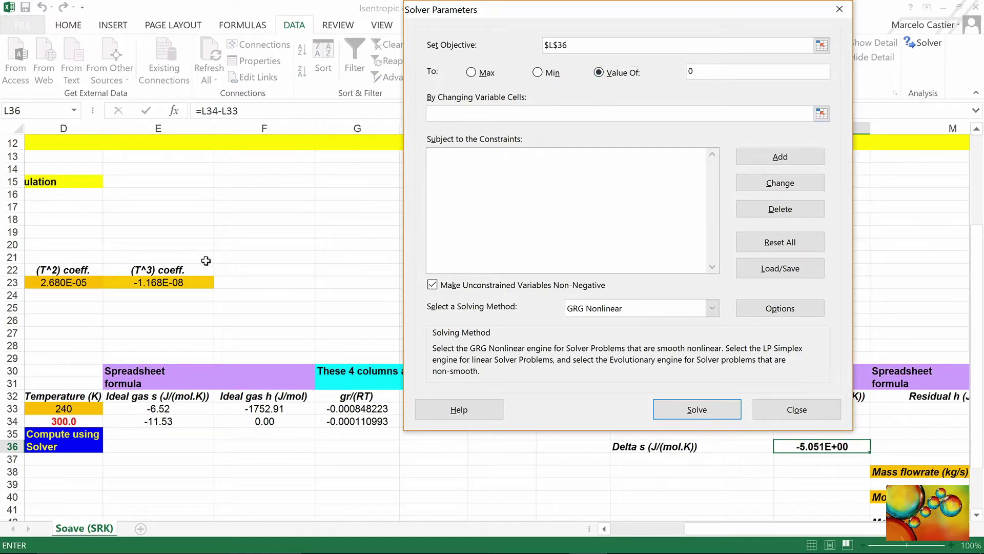
click(82, 421)
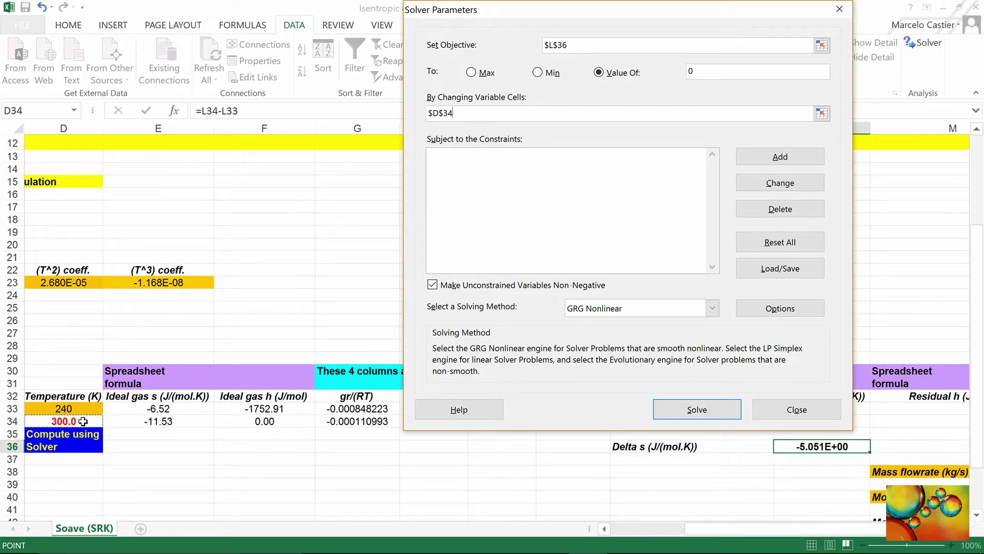
click(696, 411)
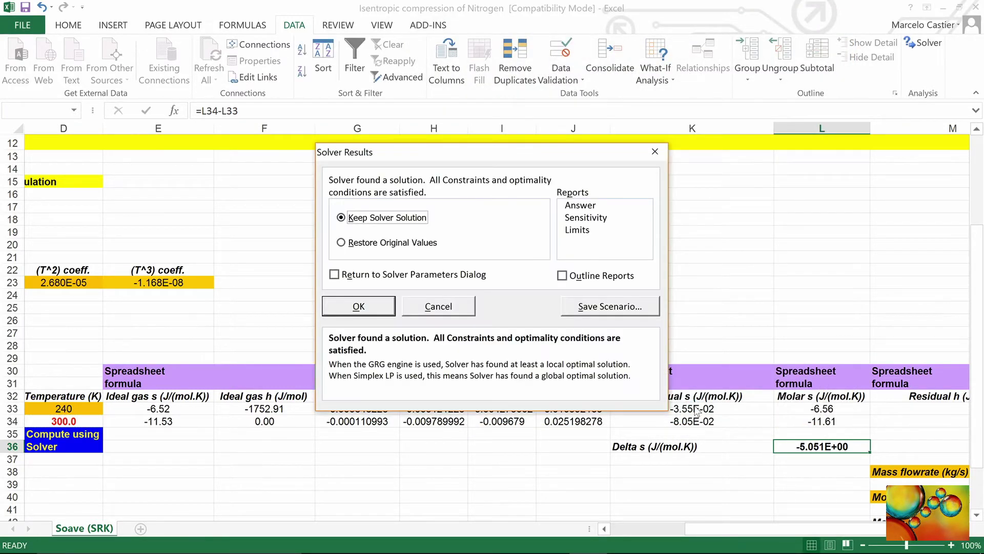
click(359, 306)
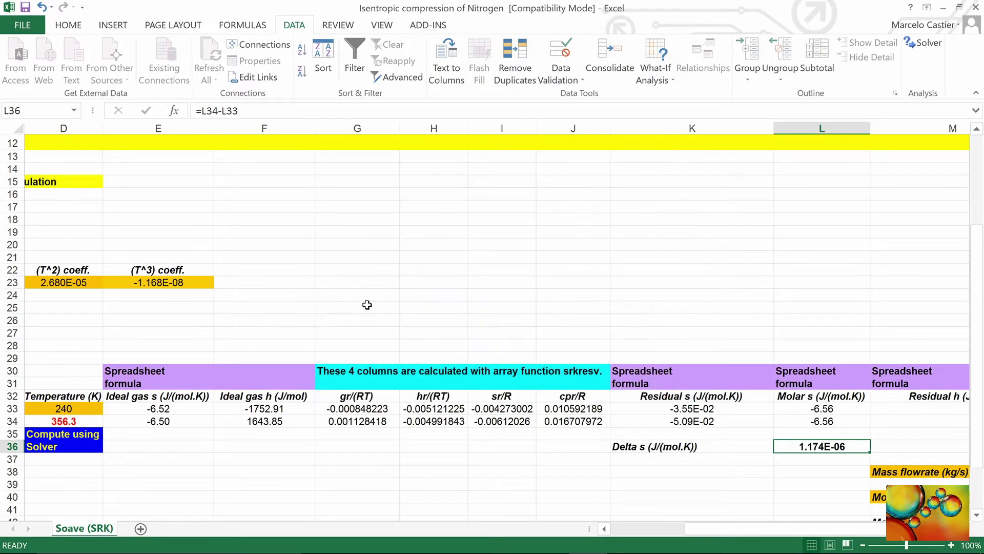
click(82, 421)
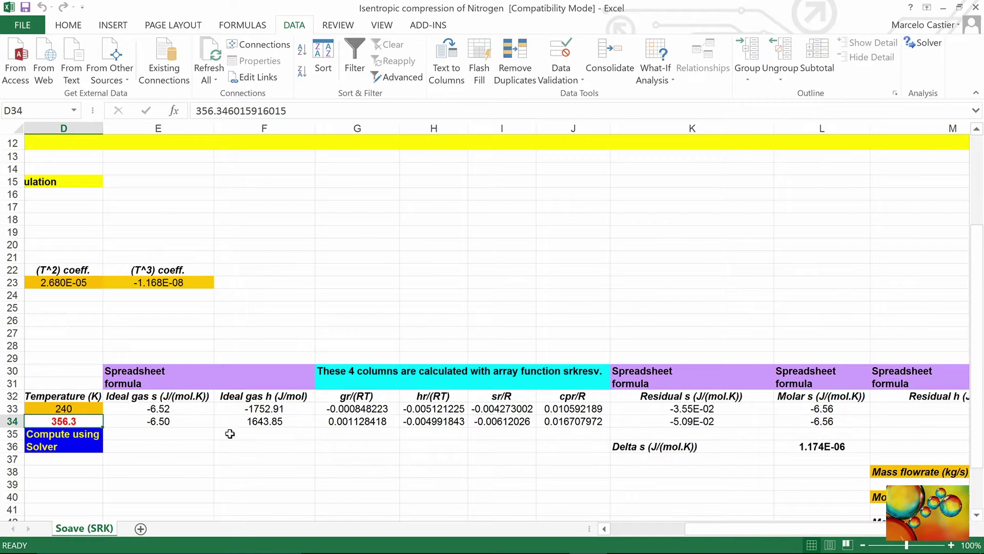
Start the inlet residual enthalpy formula in M33 as =H33*$B$26, with an absolute reference to the gas constant
drag(809, 535, 877, 534)
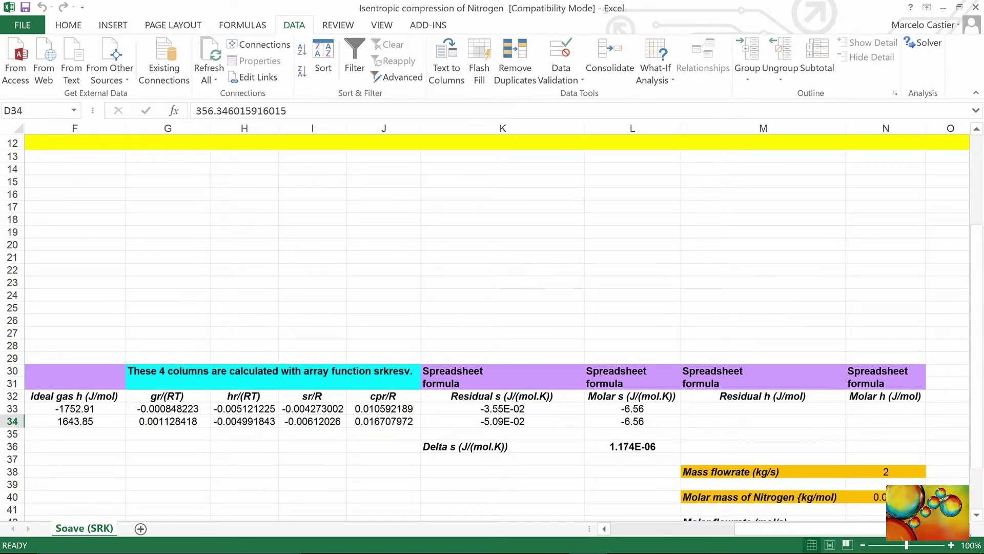
scroll(872, 533, right, 1)
drag(844, 531, 844, 528)
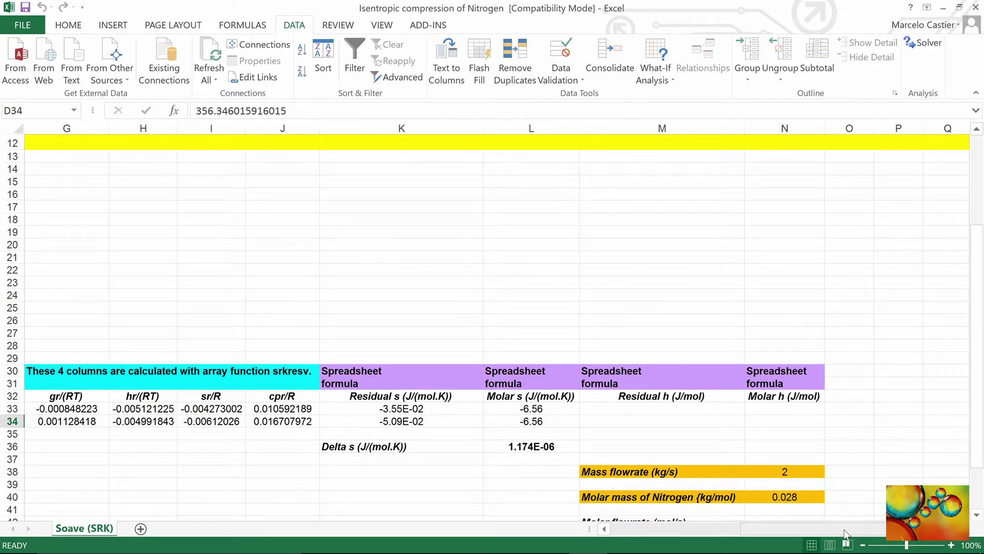
click(677, 410)
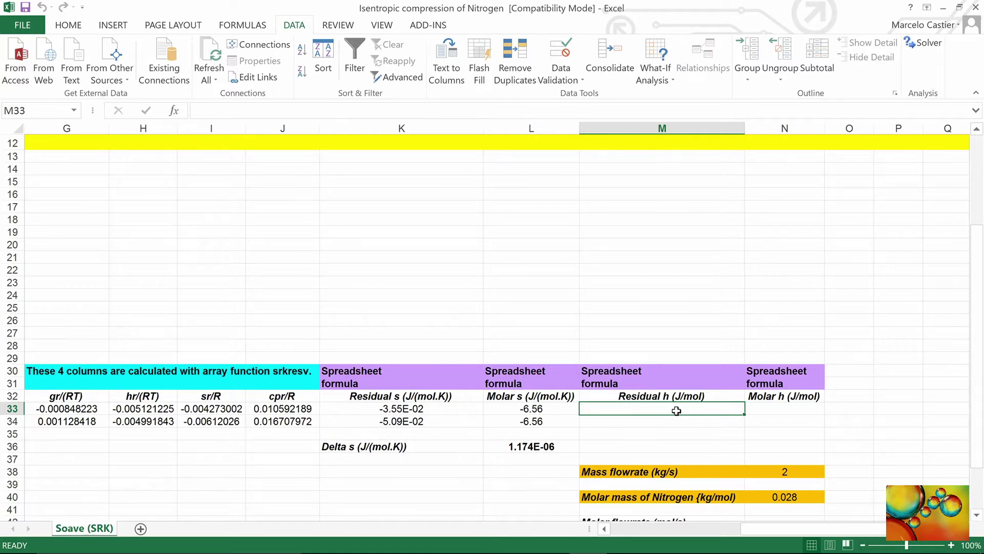
text(=)
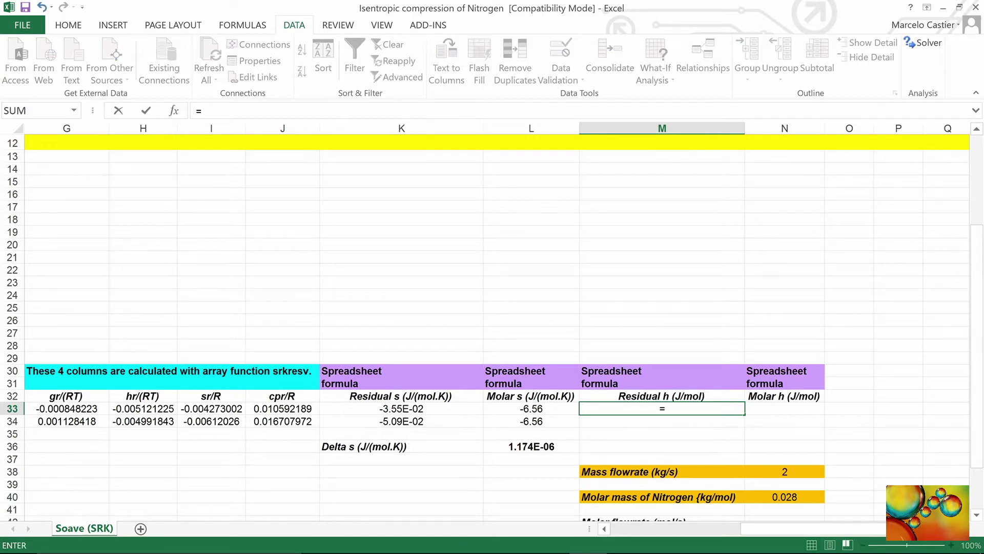
click(160, 410)
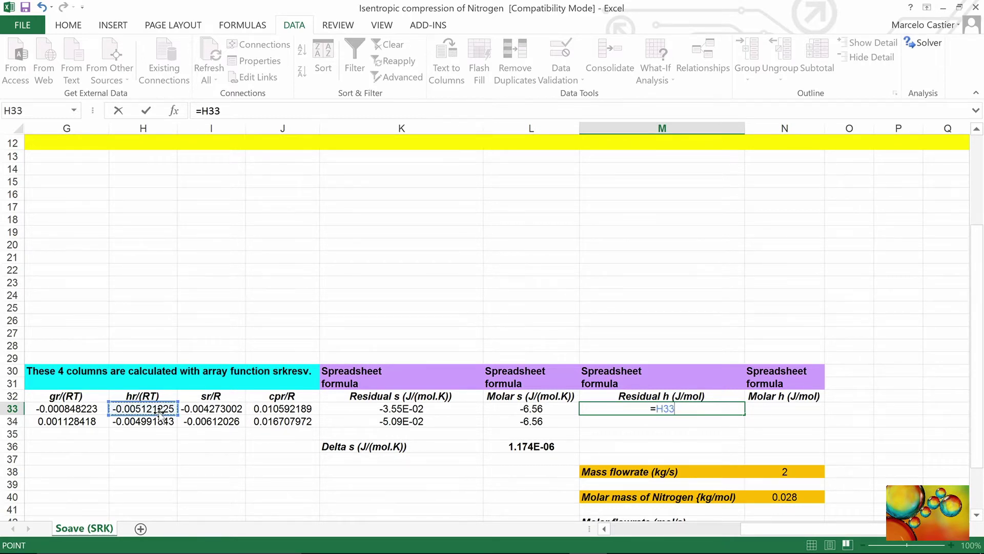
text(*)
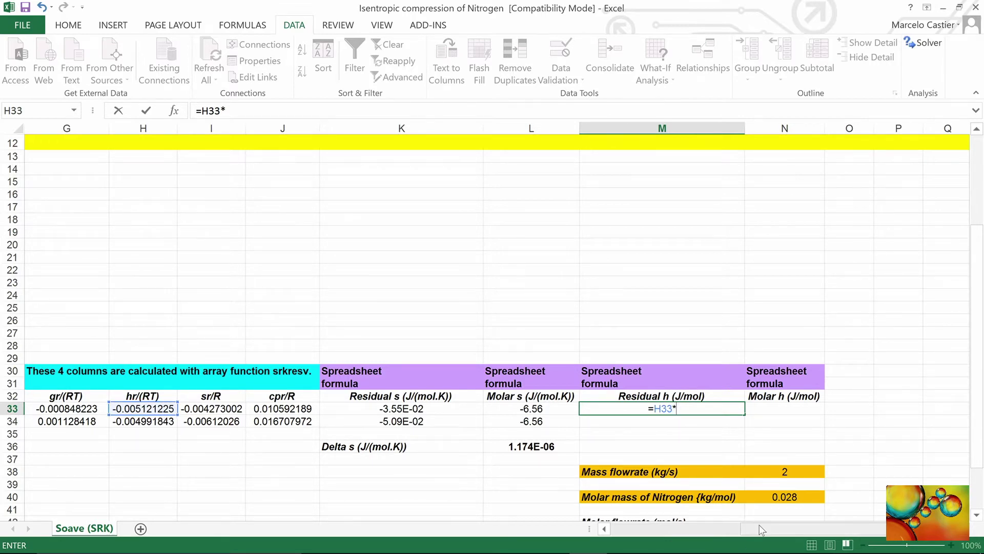
drag(761, 530, 626, 533)
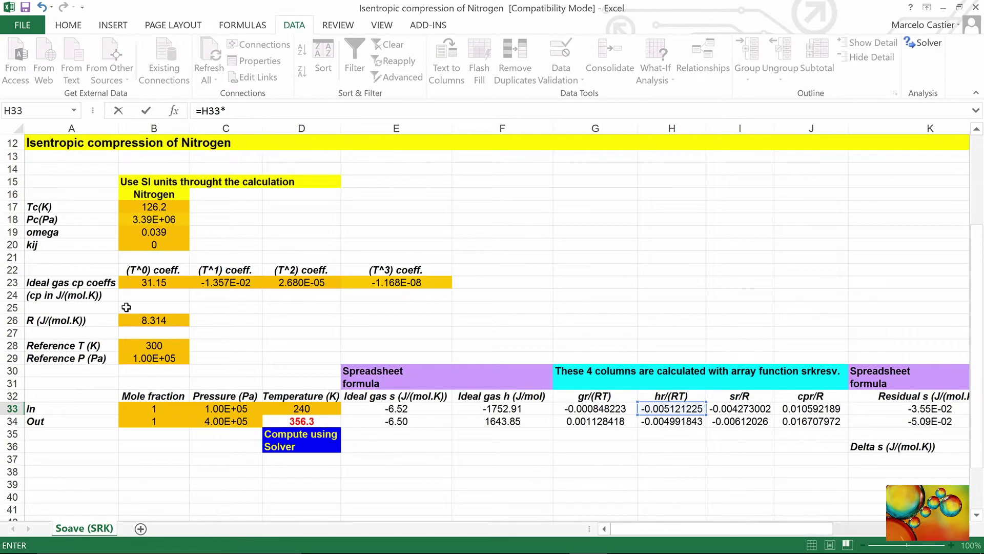
click(162, 321)
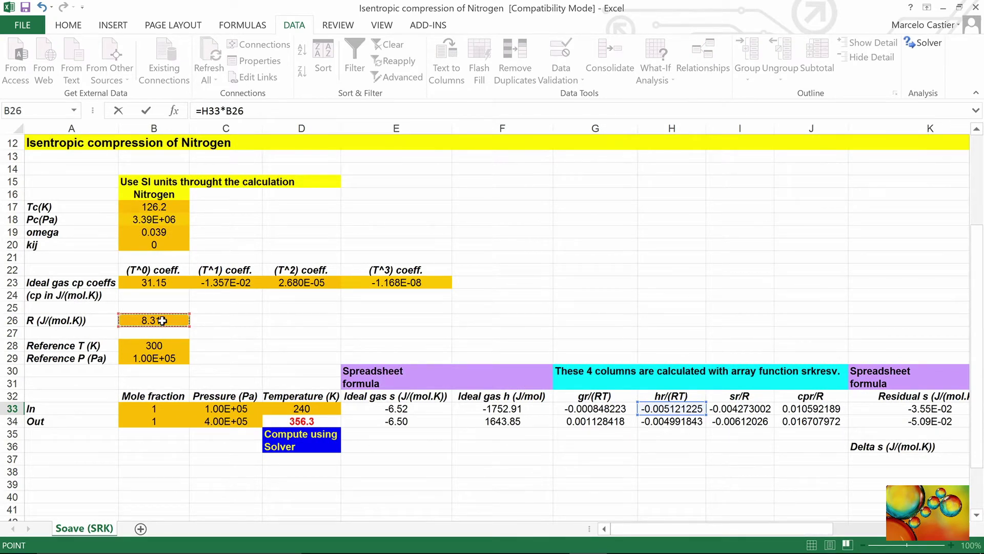
key(F4)
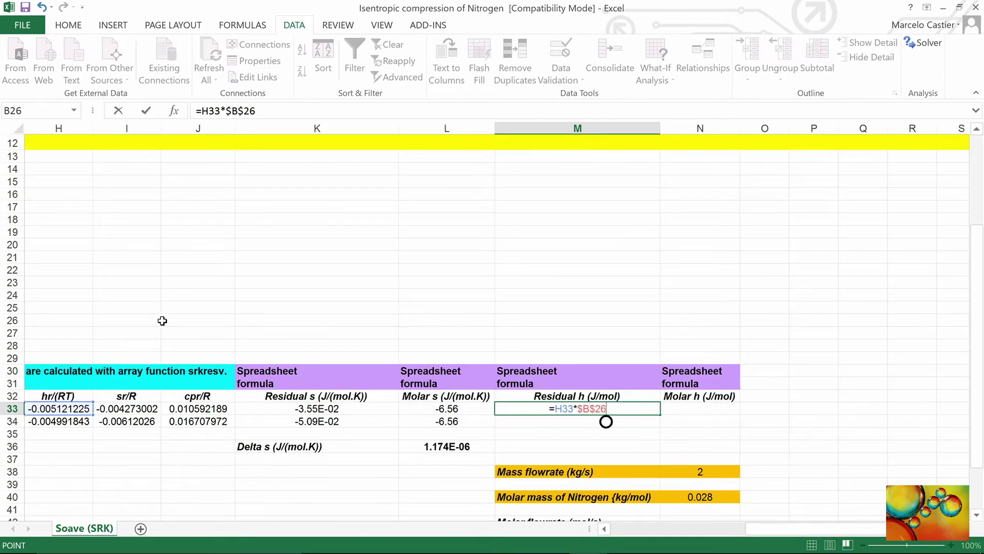
Multiply the M33 formula by the inlet temperature D33, enter it, and copy it down to M34
text(*)
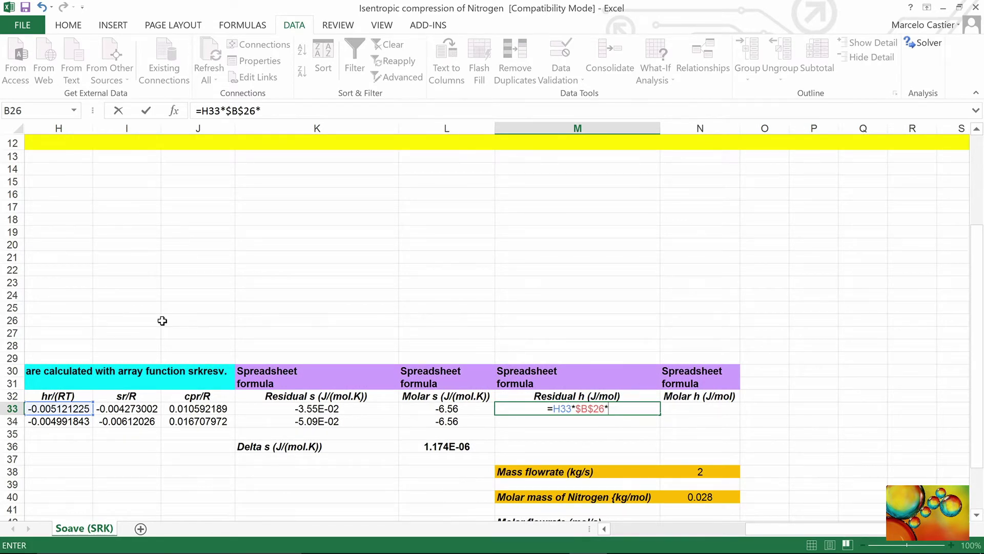
drag(775, 530, 638, 534)
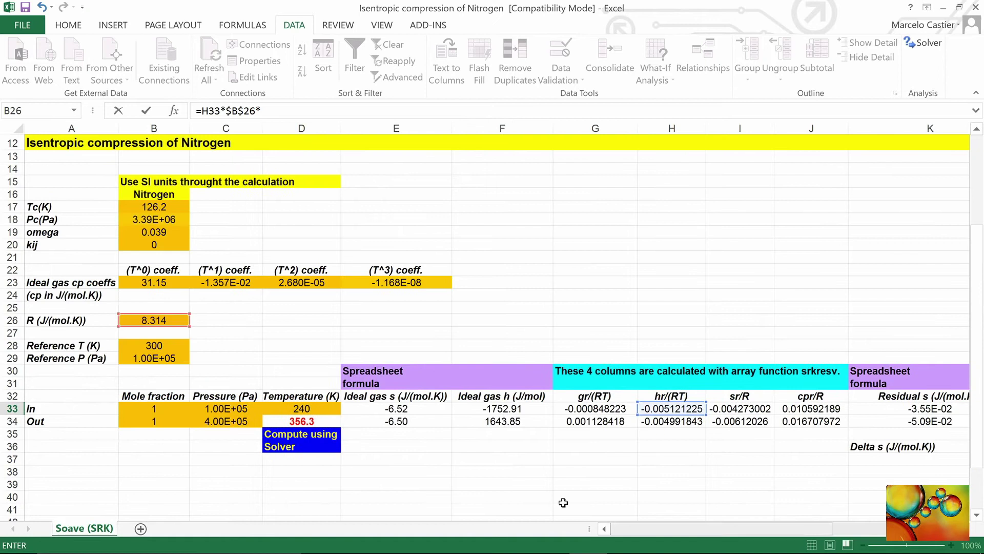
click(318, 409)
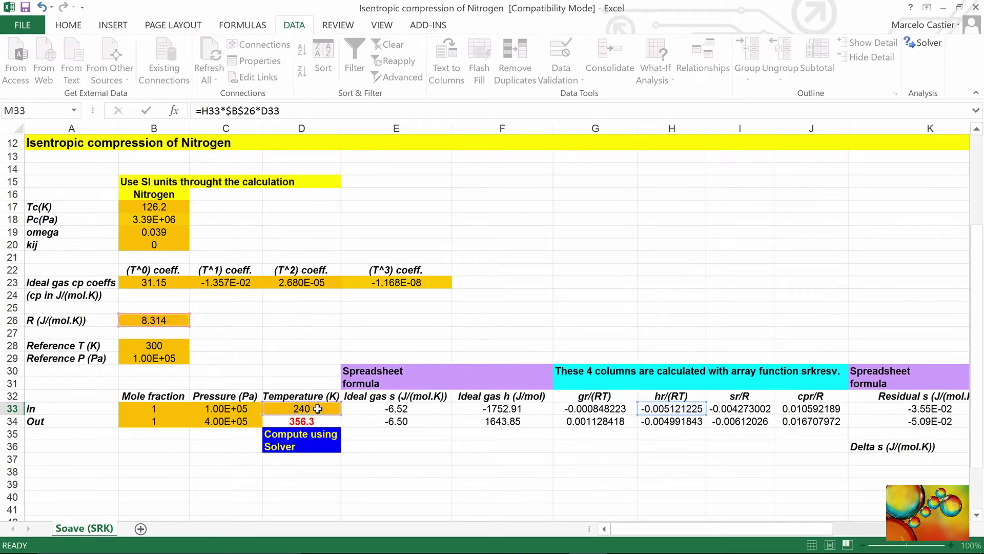
key(Return)
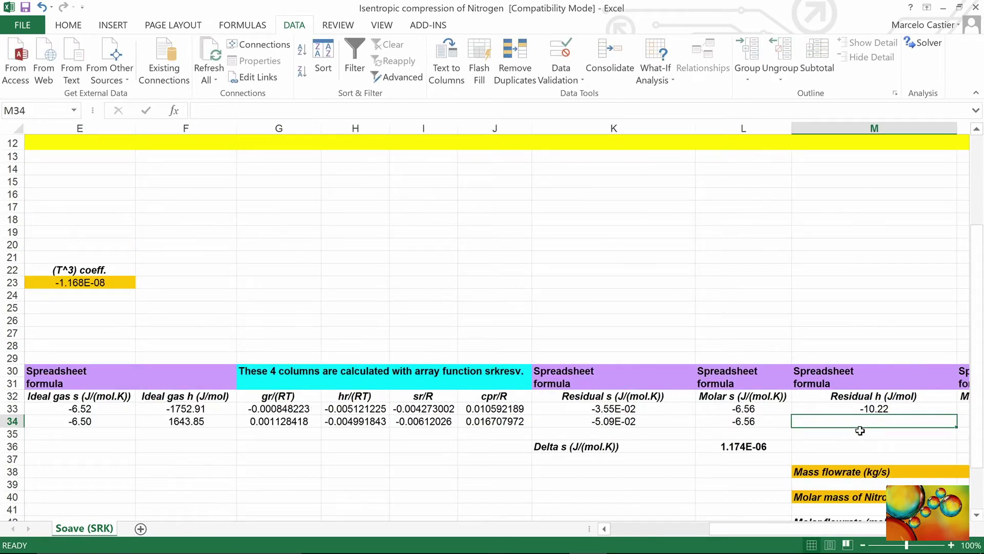
click(876, 409)
drag(957, 412, 957, 425)
Calculate the inlet molar enthalpy in N33 with =F33+M33 and copy the formula down to N34
drag(827, 531, 884, 543)
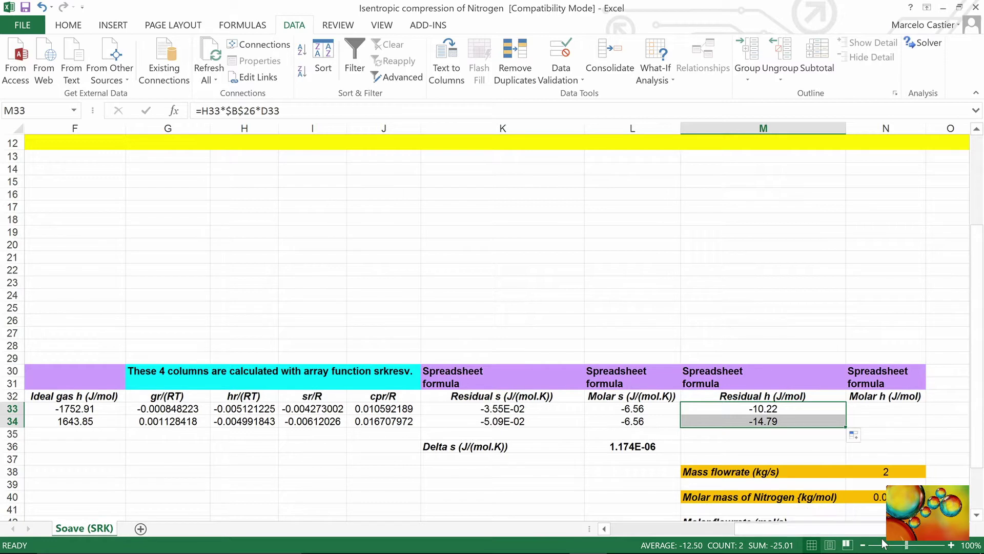
click(887, 409)
text(=)
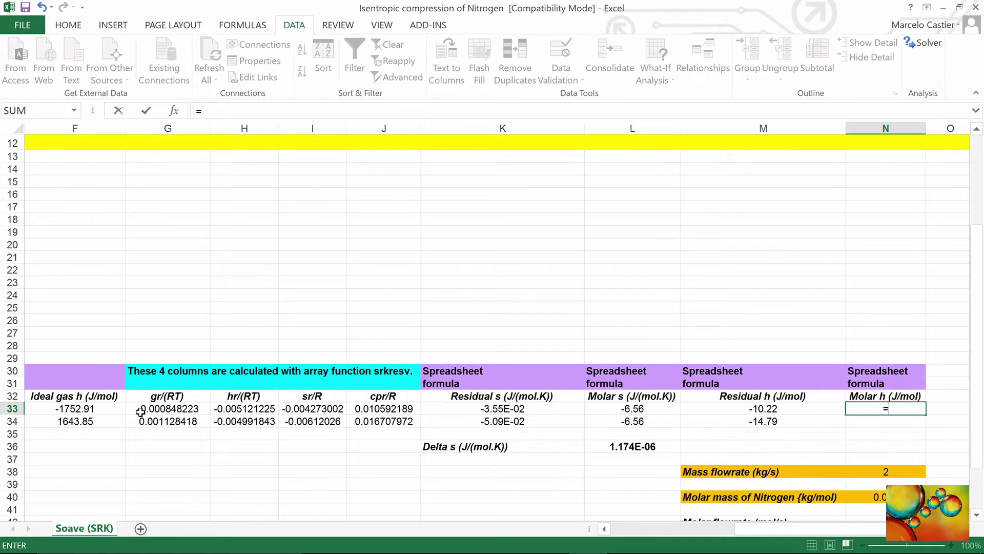
click(100, 409)
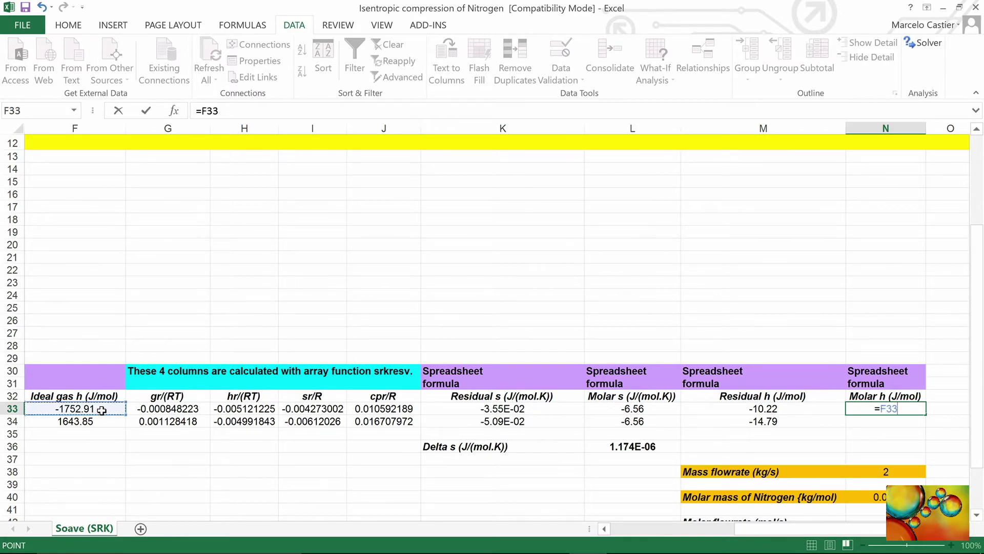
text(+)
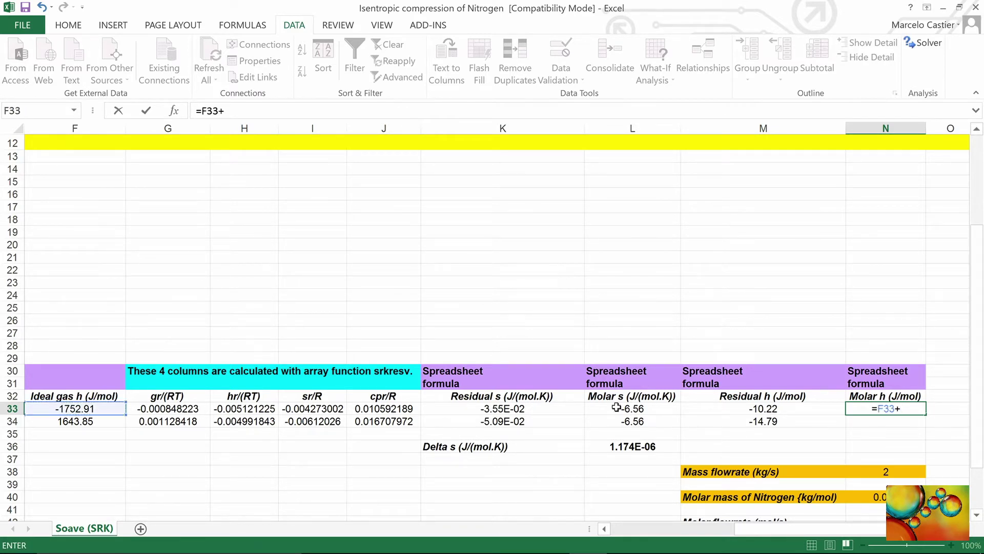
click(783, 407)
key(Return)
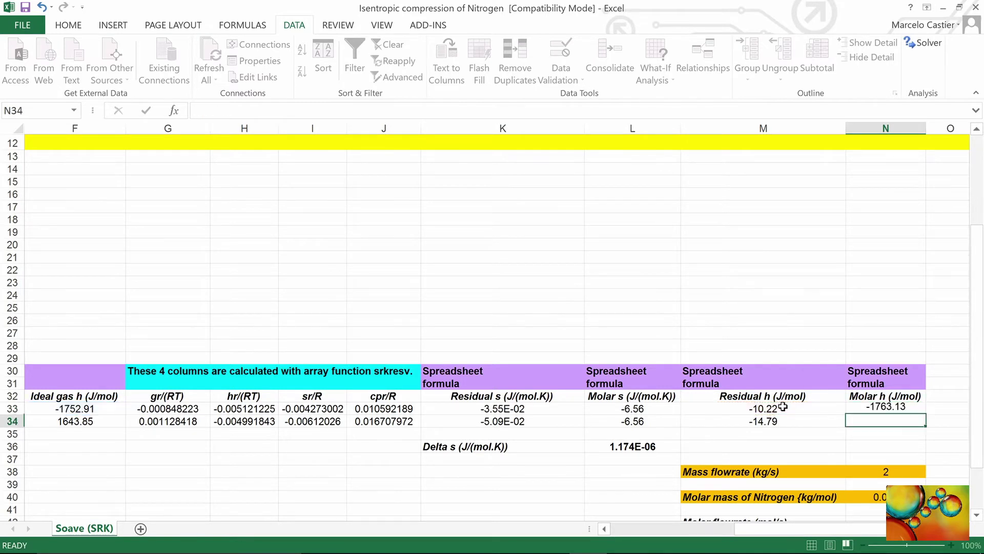
click(898, 409)
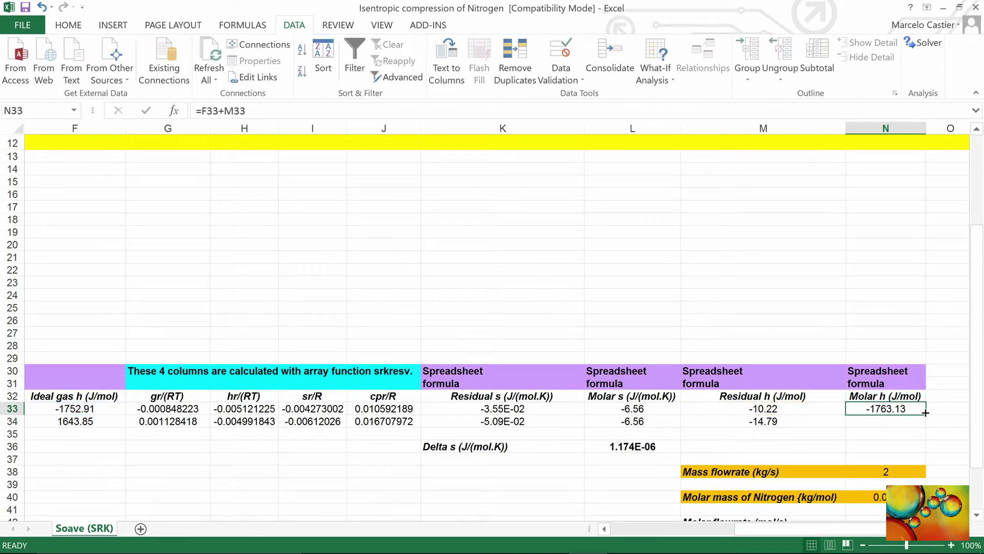
drag(928, 413, 929, 428)
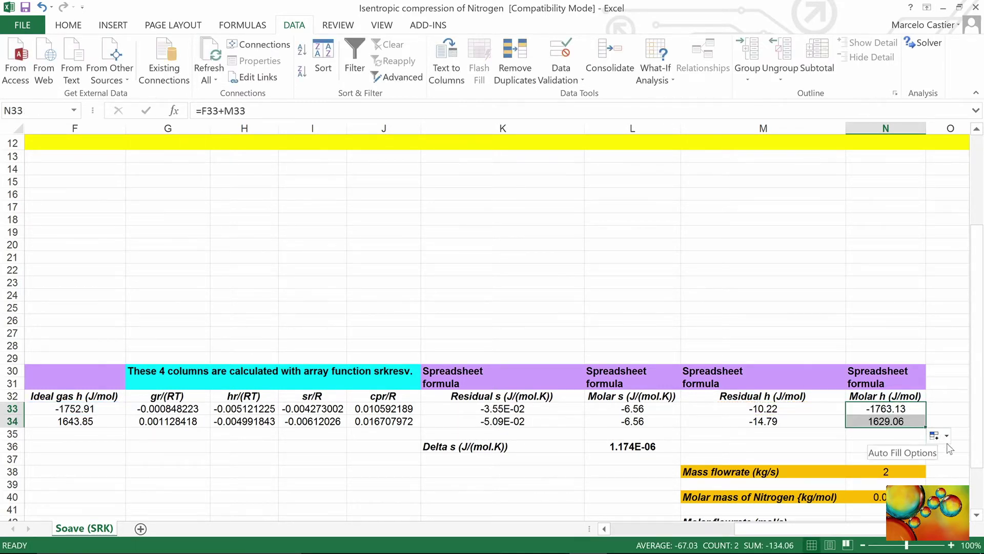
Calculate the molar flowrate in N42 by dividing the mass flowrate by the molar mass of nitrogen, =N38/N40
scroll(957, 454, down, 3)
scroll(957, 455, down, 1)
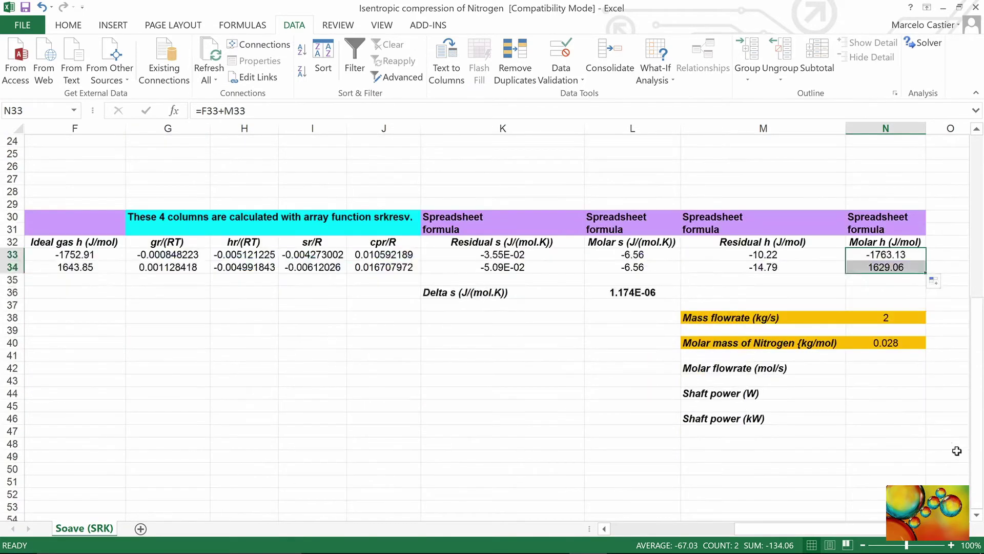
click(880, 367)
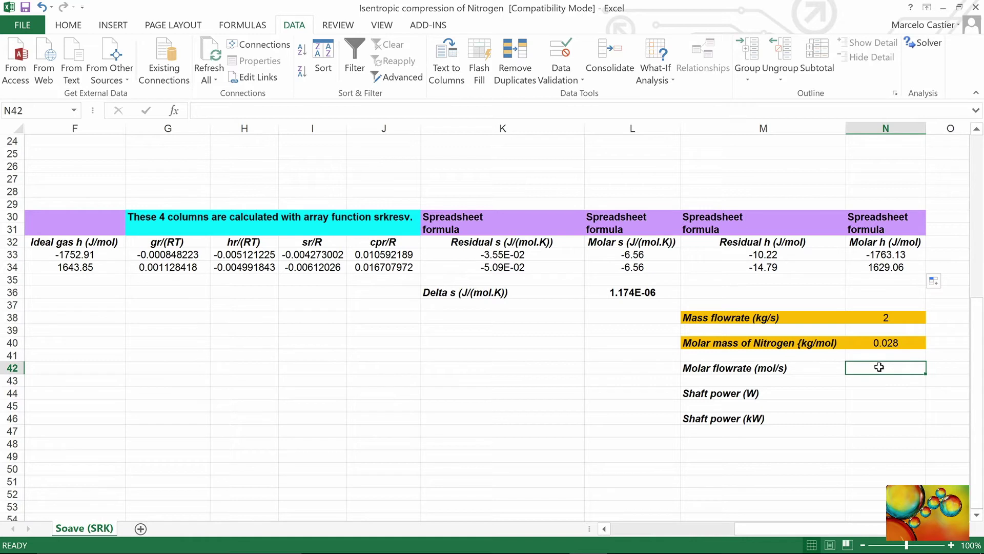
text(=)
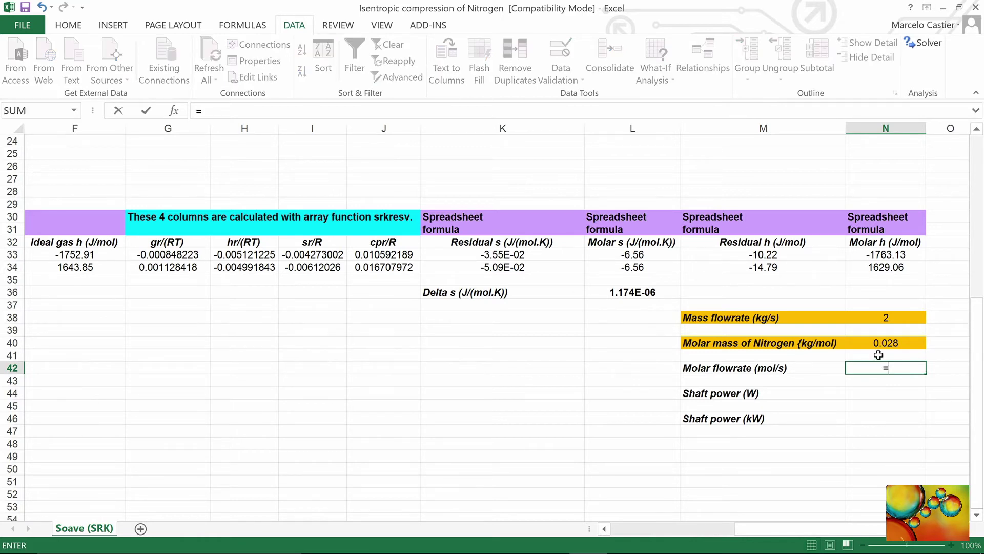
click(882, 319)
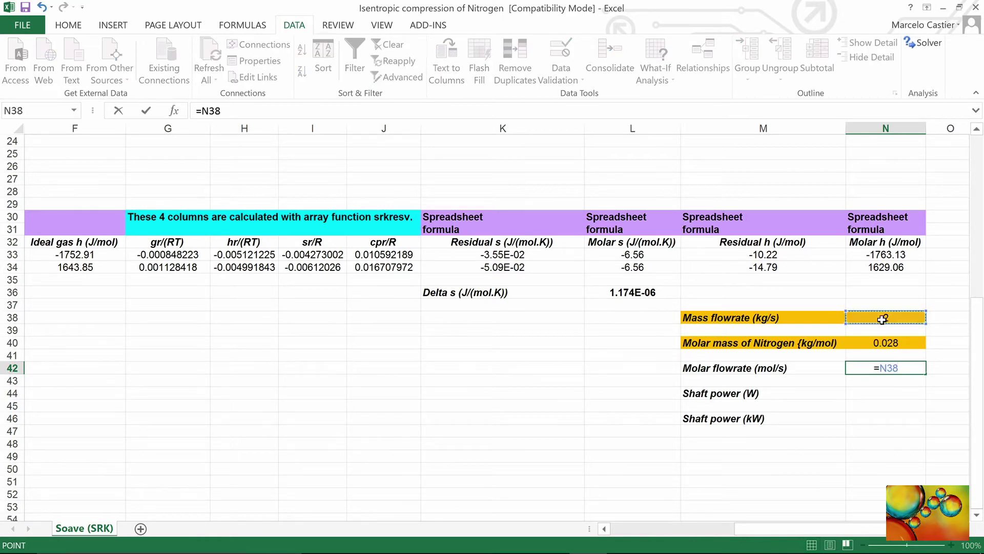
text(/)
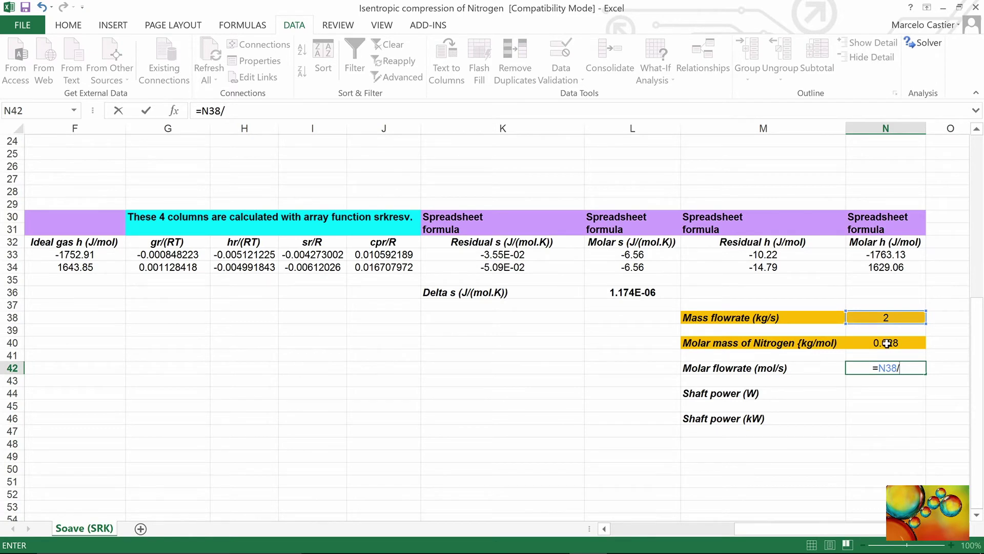
click(887, 344)
key(Return)
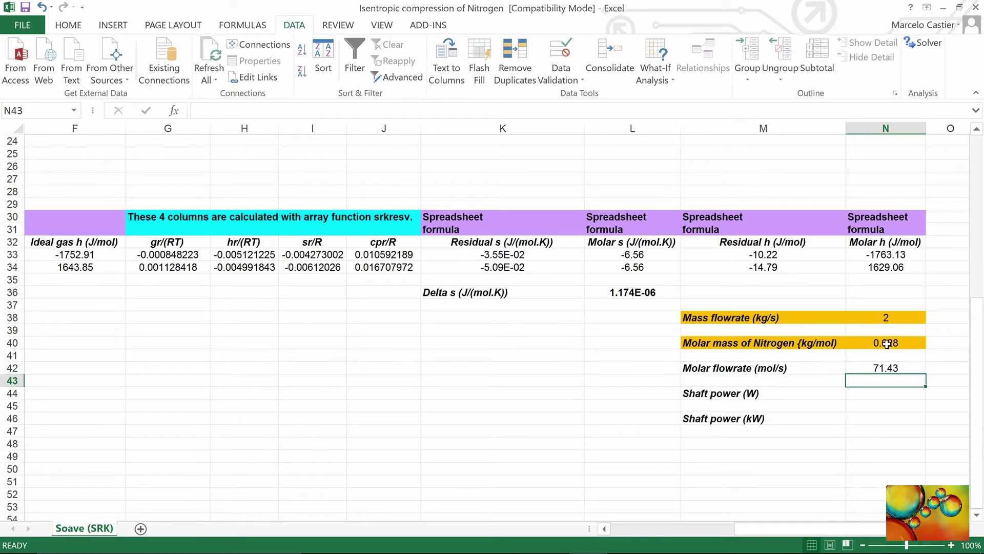
Calculate the shaft power in watts in N44 as molar flowrate times the molar enthalpy change, =N42*(N34-N33)
click(879, 392)
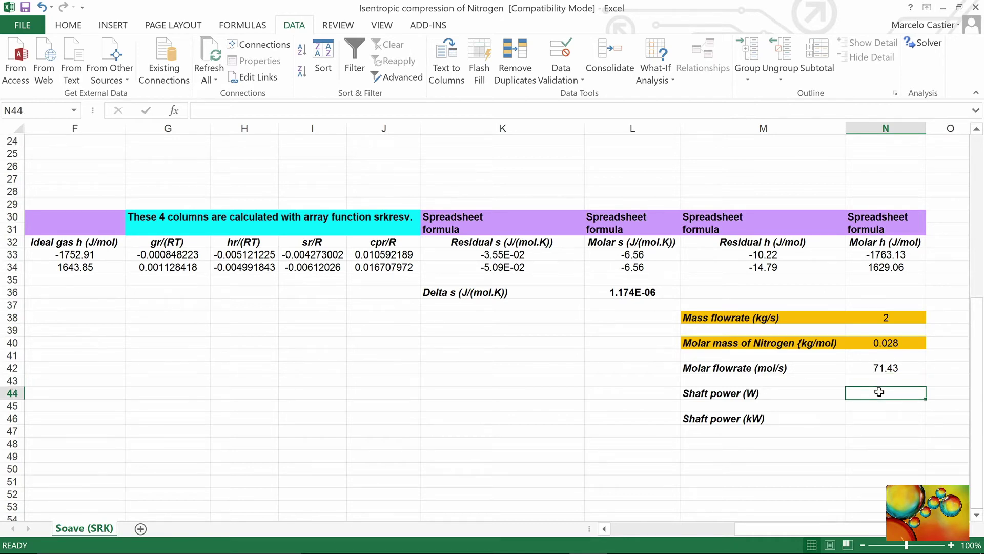
text(=)
click(875, 366)
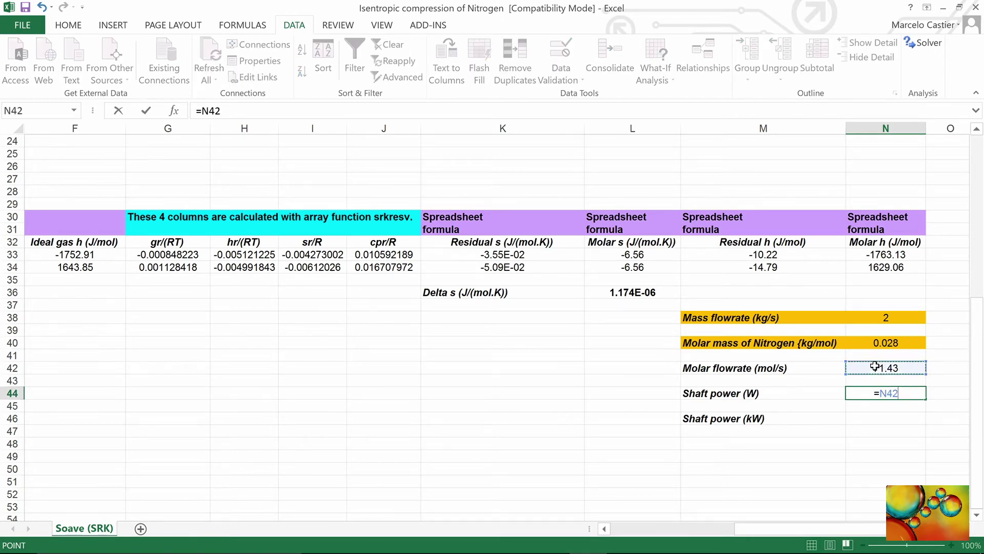
text(*)
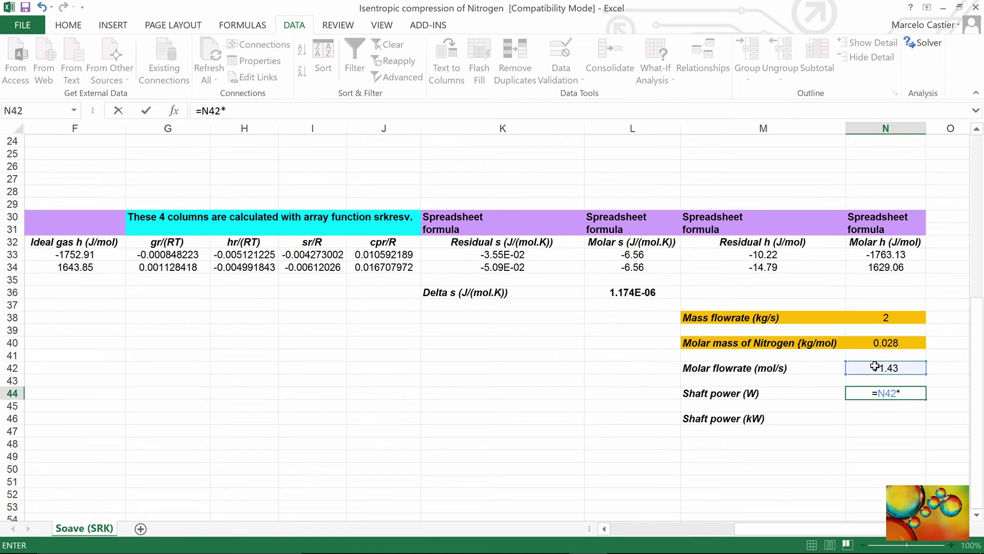
text(()
click(903, 267)
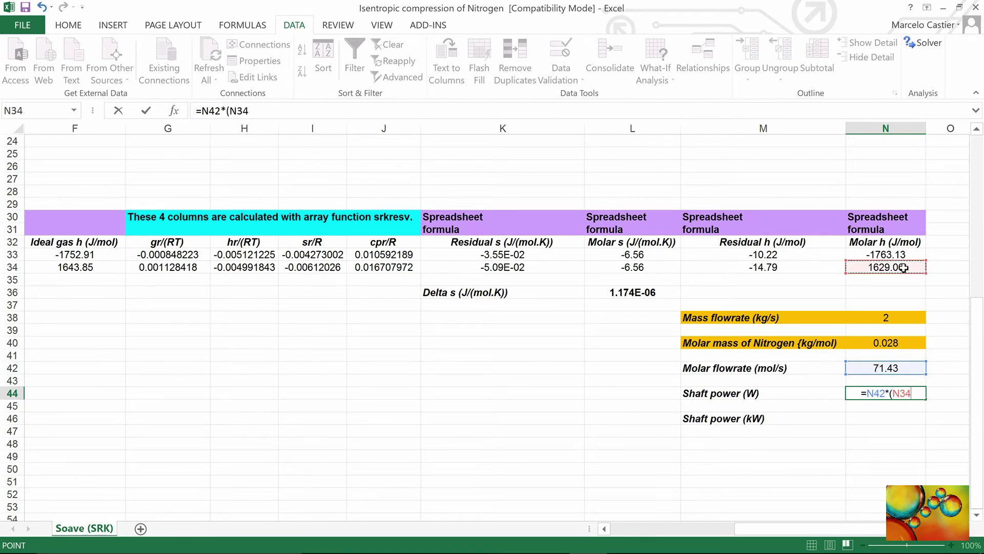
text(-)
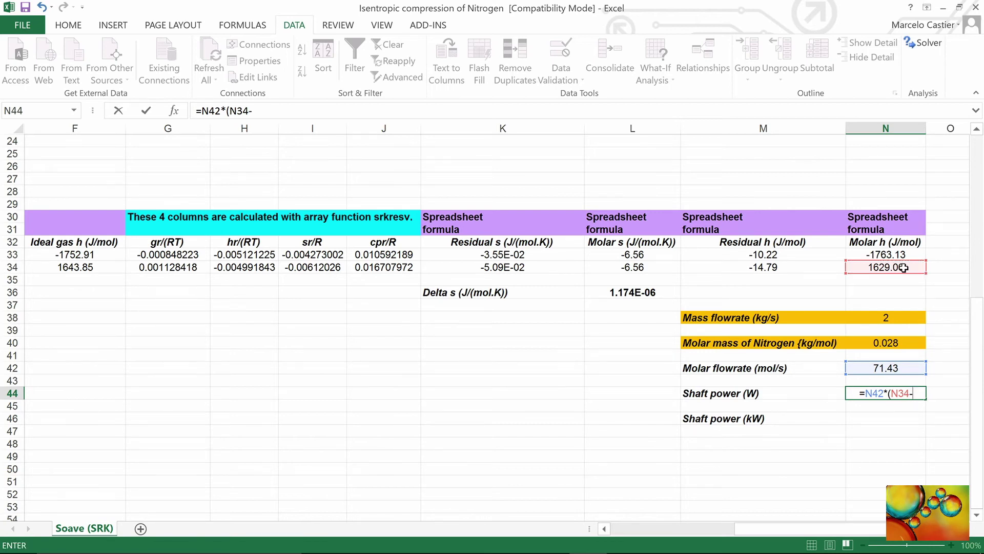
click(900, 254)
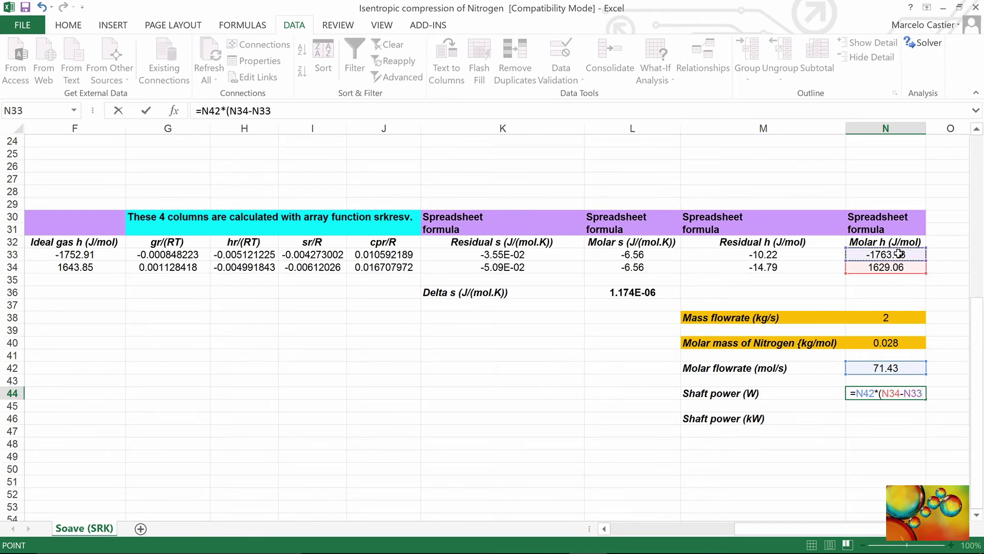
text())
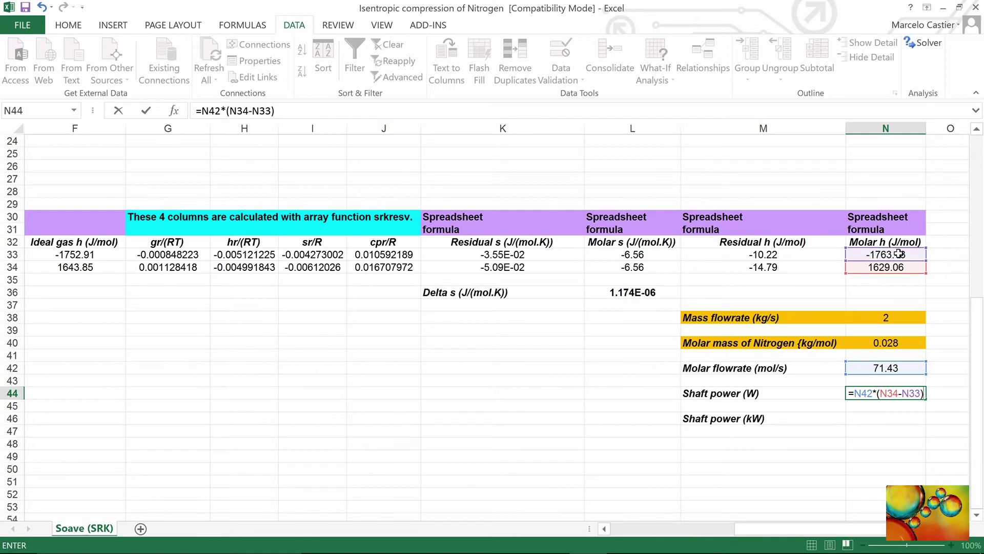
key(Return)
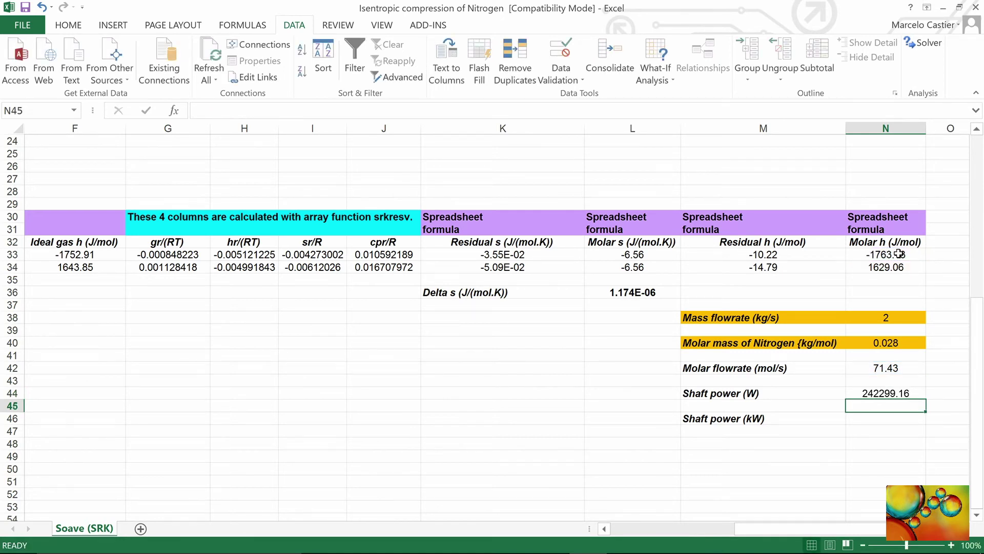
Convert the shaft power to kilowatts in N46 with the formula =N44/1000
click(883, 421)
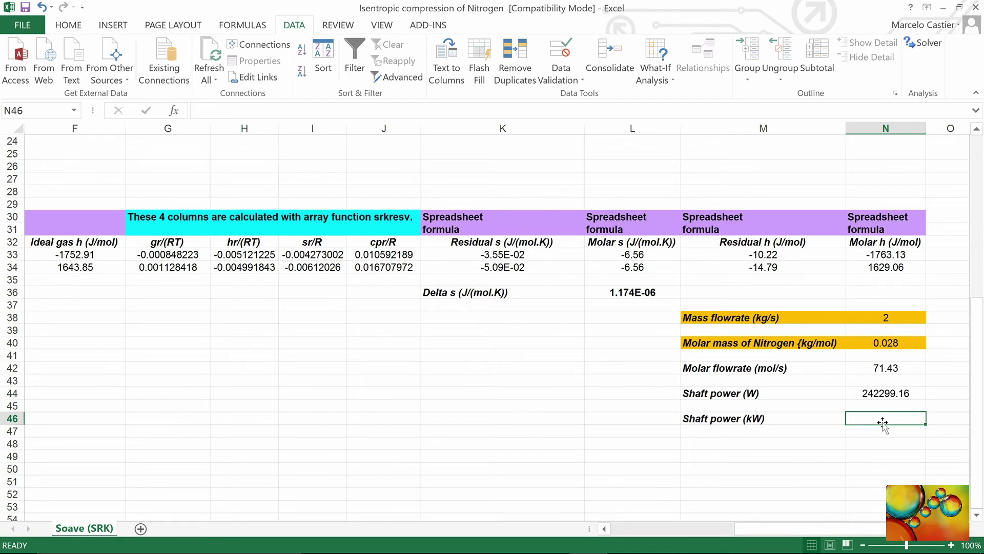
text(=)
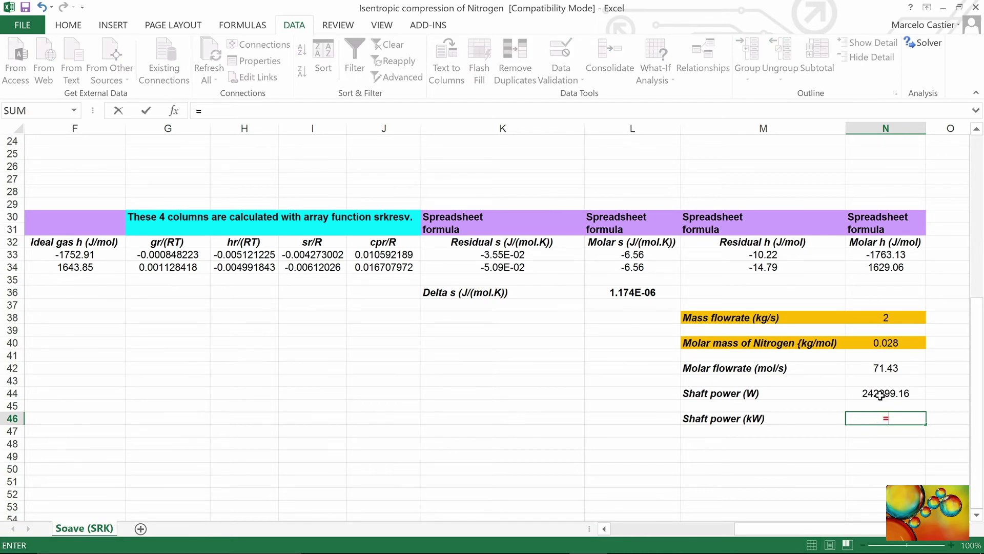
click(880, 393)
text(/)
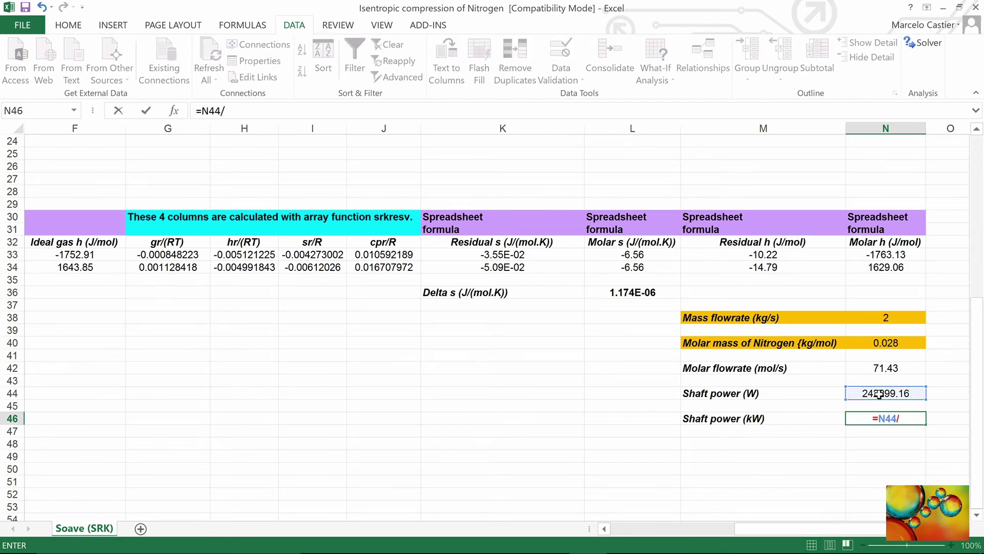
text(1000)
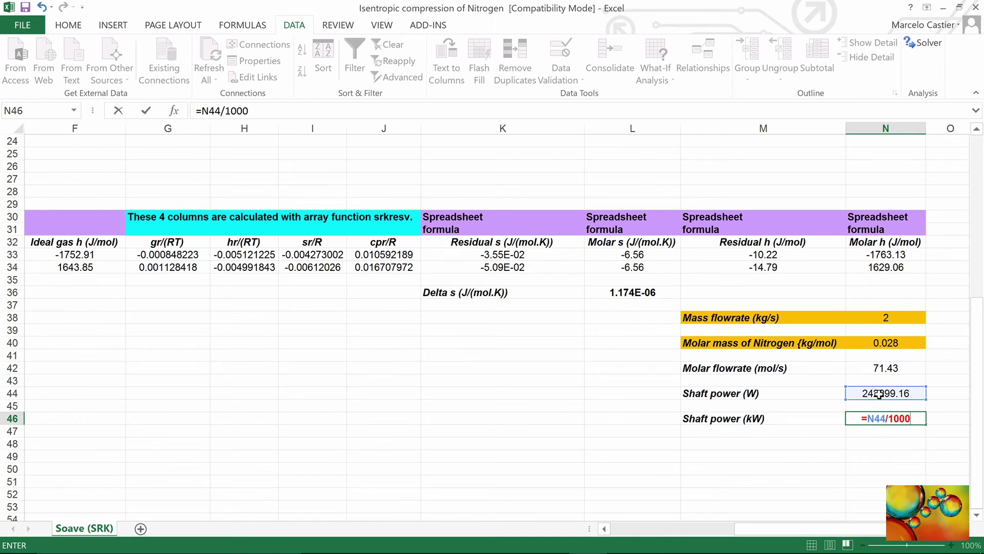
key(Return)
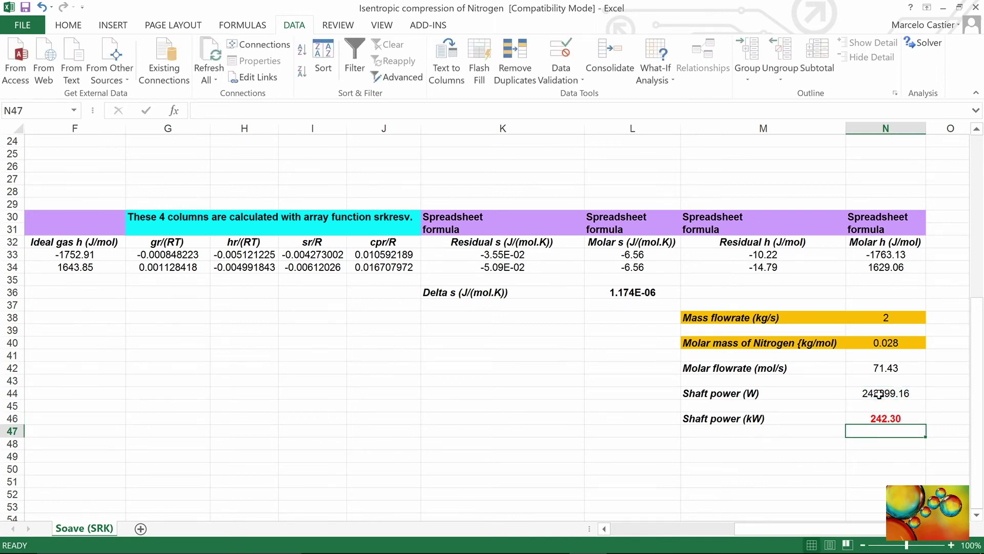